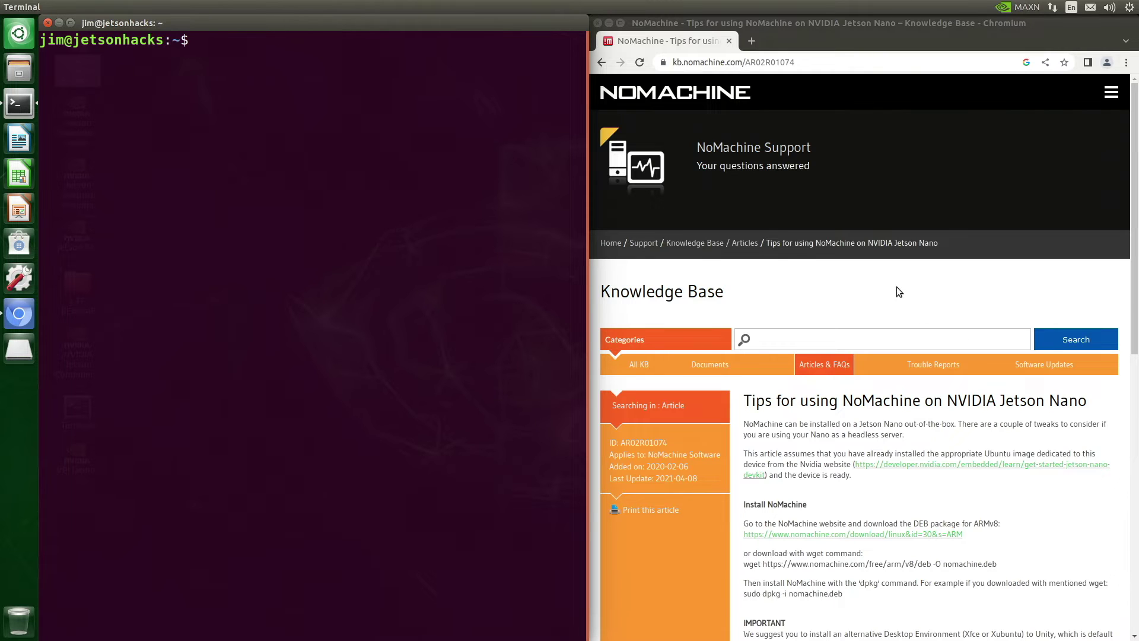
- Select the wget line for the NoMachine ARMv8 package in the KB article and copy it
scroll(890, 284, "down", 3)
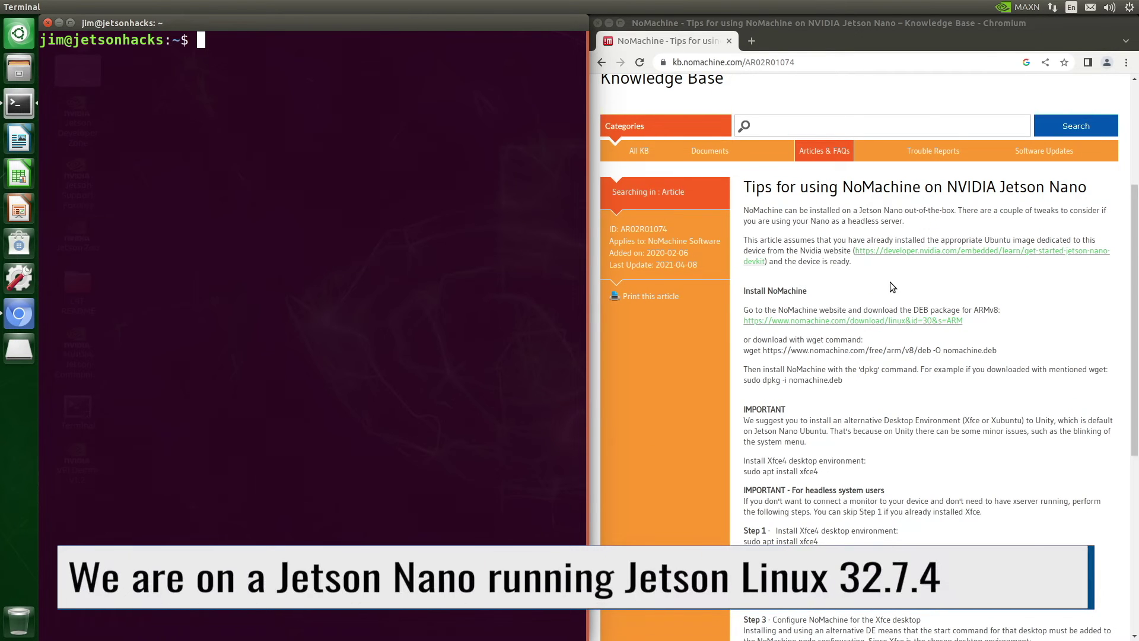
scroll(890, 286, "down", 2)
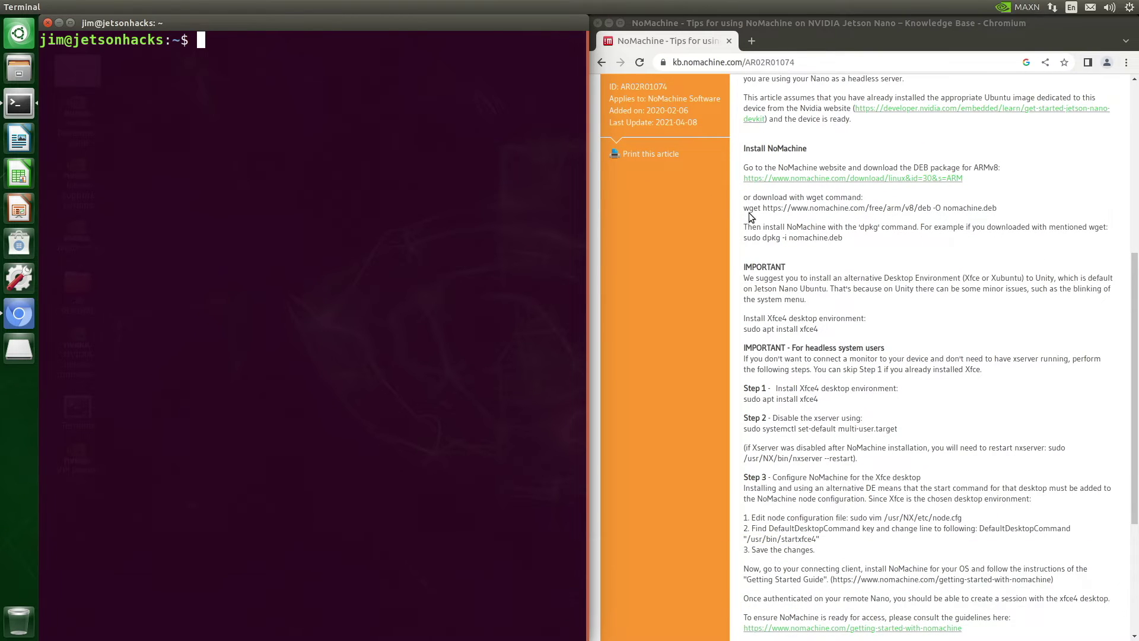
left_click_drag(746, 208, 995, 200)
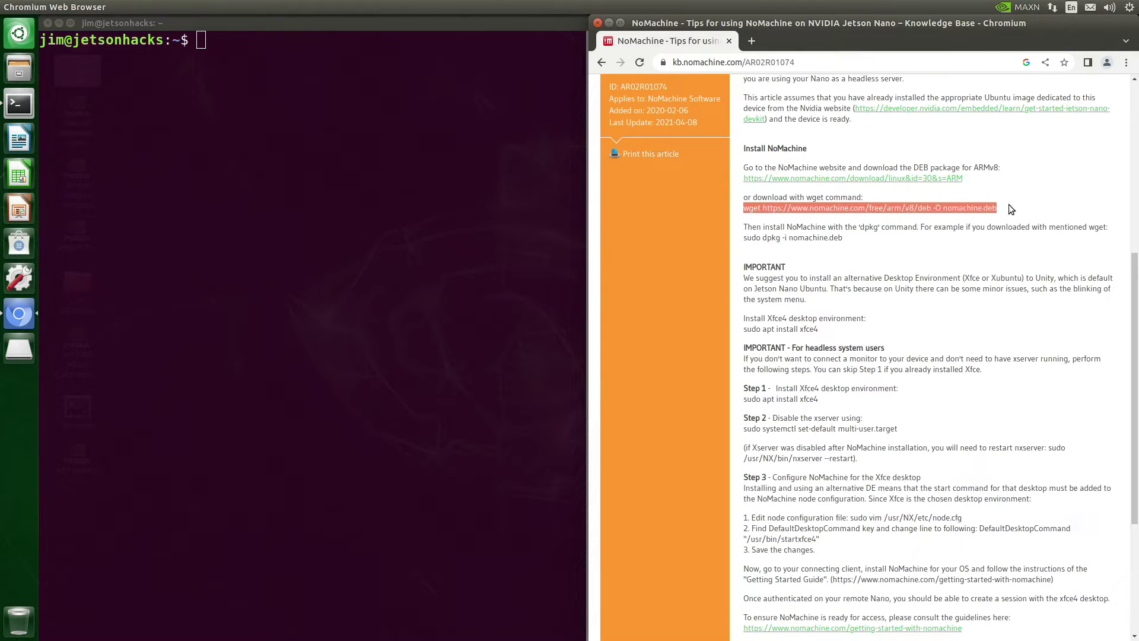
right_click(948, 209)
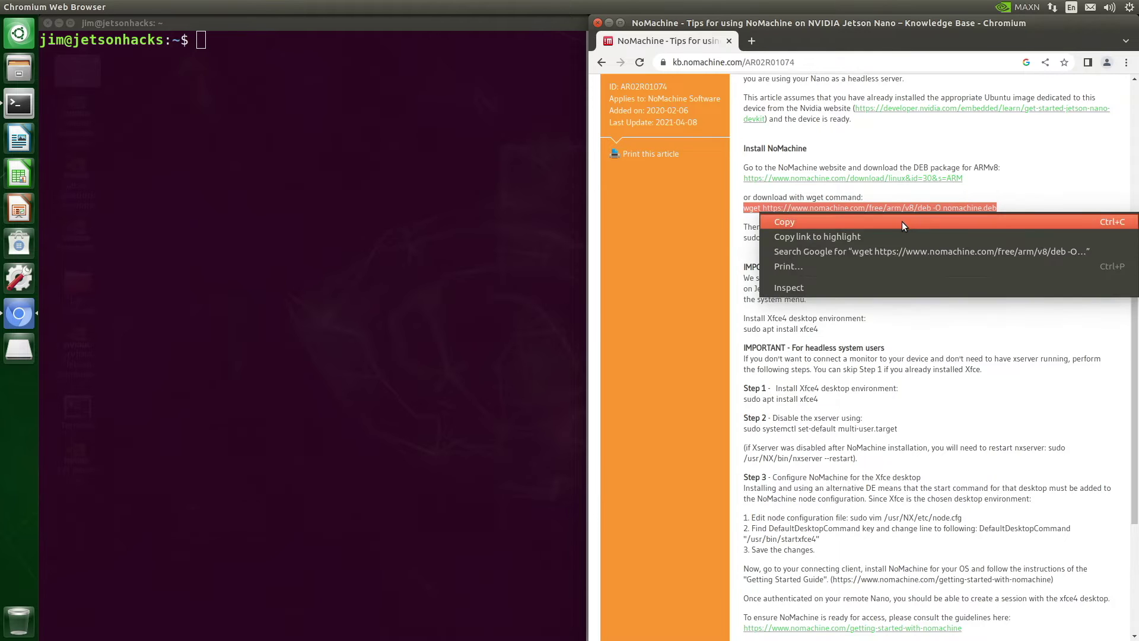
left_click(902, 222)
- Download nomachine.deb into ~/Downloads by running the copied wget command
left_click(219, 53)
type("cd ~/Do")
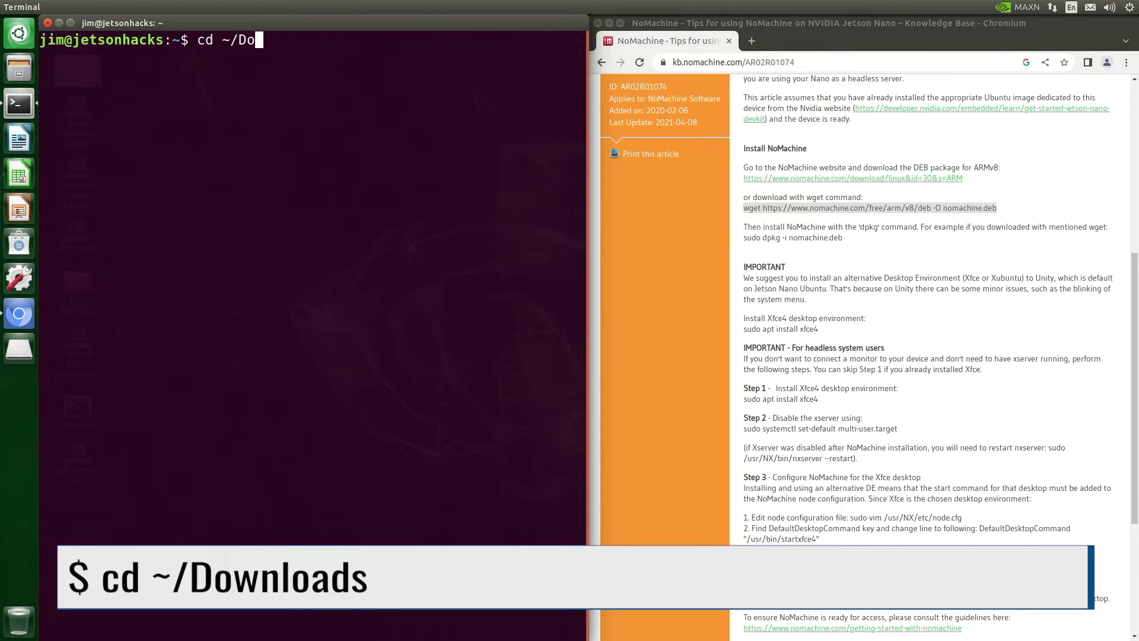
type("wnloads")
key("Return")
right_click(280, 55)
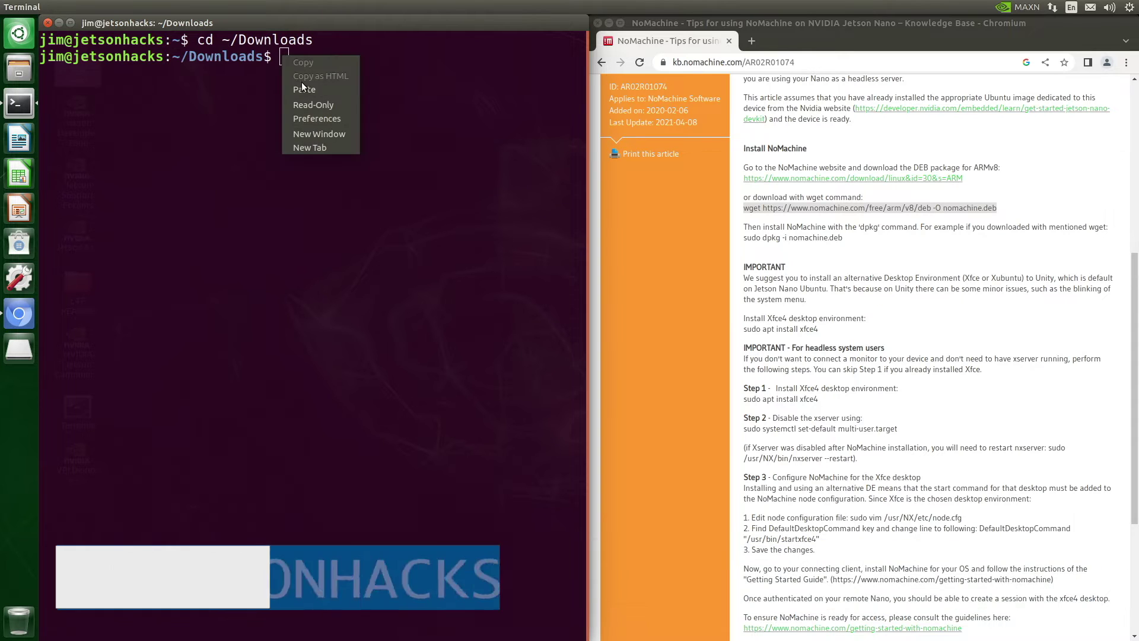
left_click(304, 89)
key("Return")
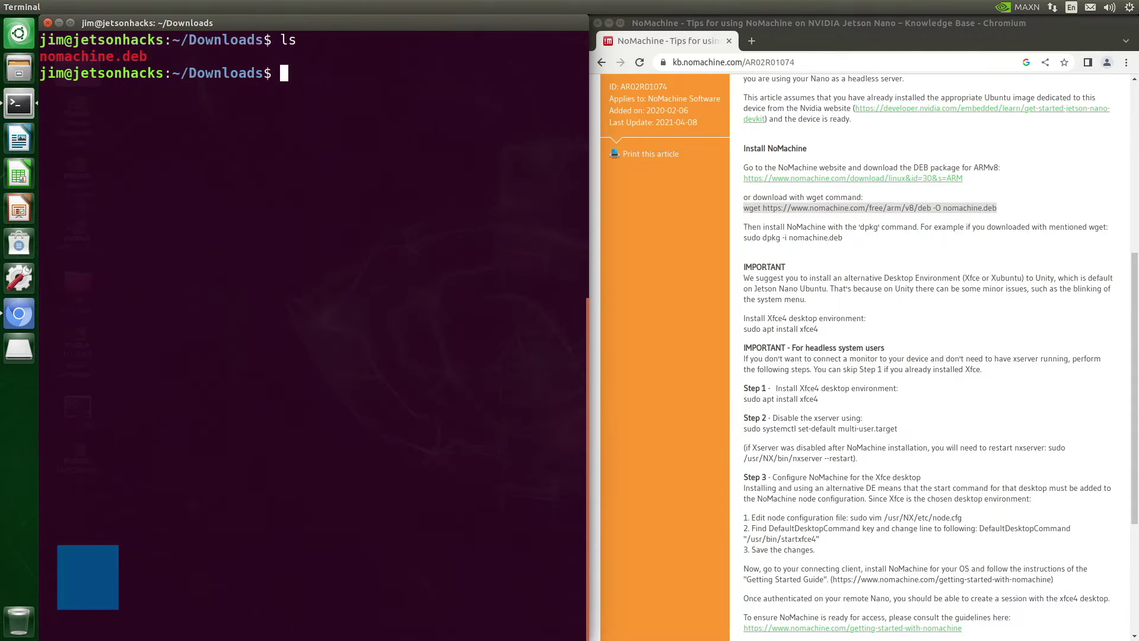
- Install the package with 'sudo dpkg -i nomachine.deb', supplying the administrator password
type("sudo dpk")
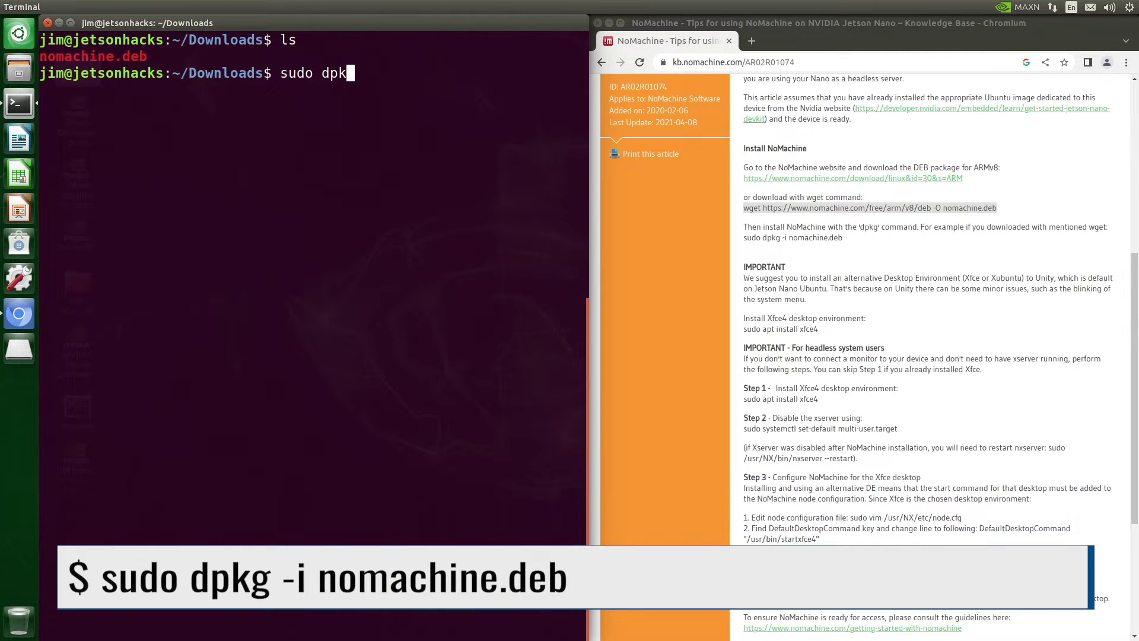
type("g -i nomachine.deb")
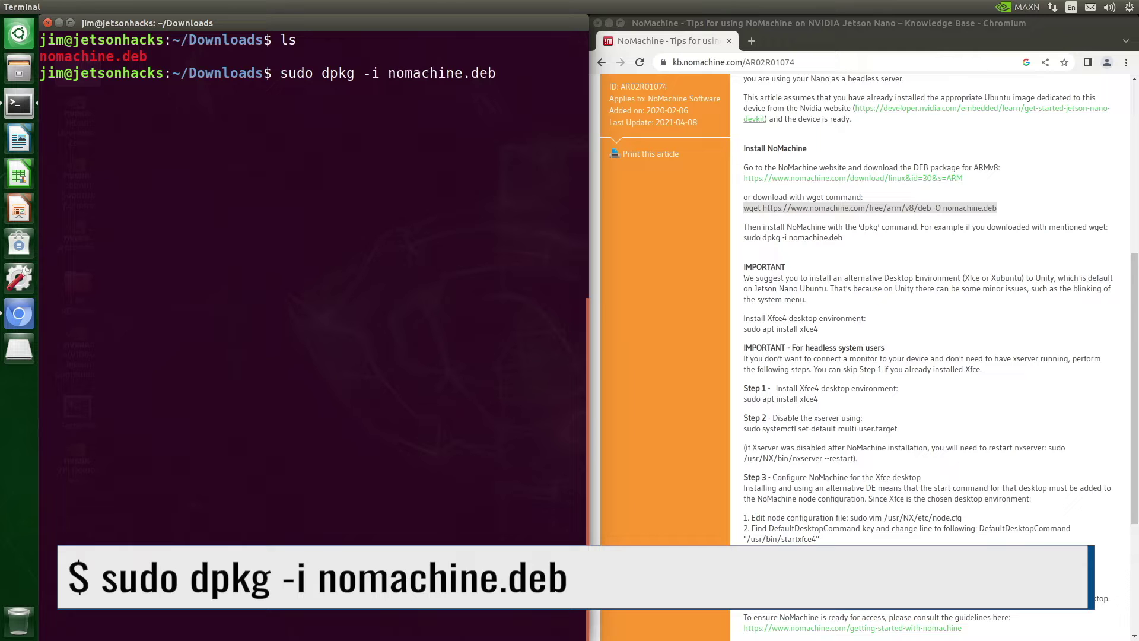
key("Return")
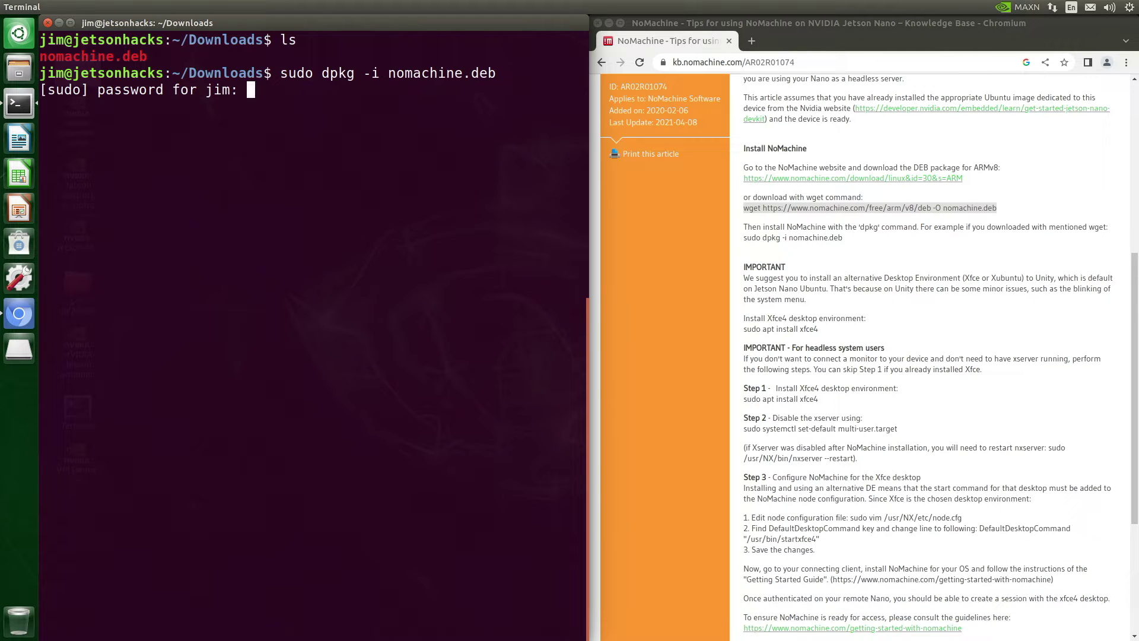
key("Return")
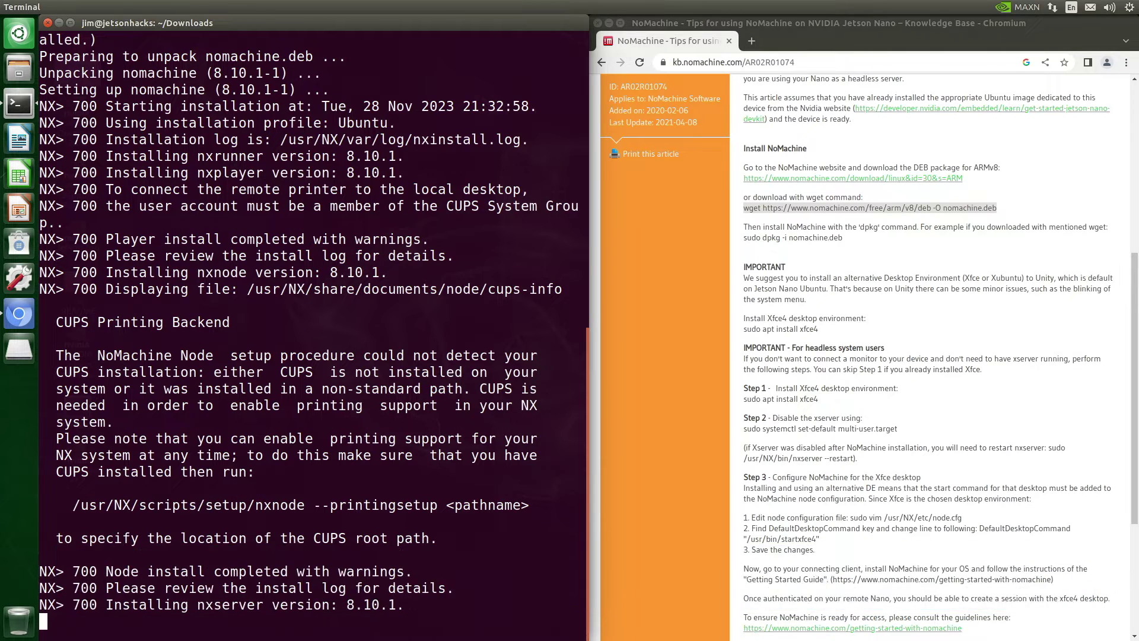
- Set multi-user.target as the default boot target and run 'sudo /usr/NX/bin/nxserver --restart'
key("ctrl+l")
type("sudo systemctl set-def")
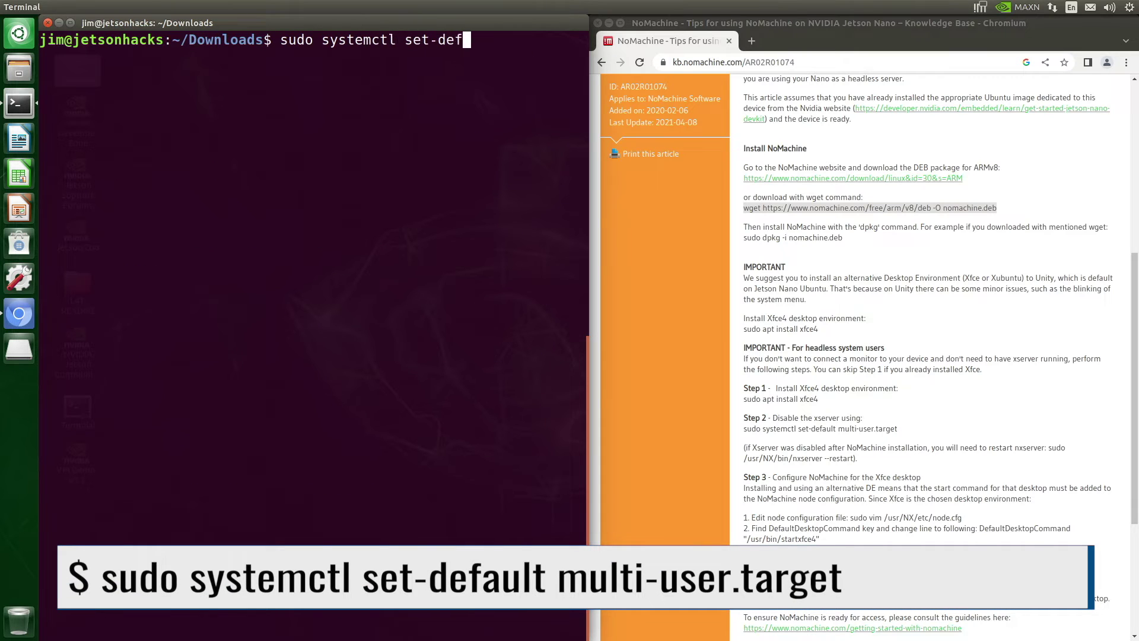
type("ault mu")
key("Tab")
key("Return")
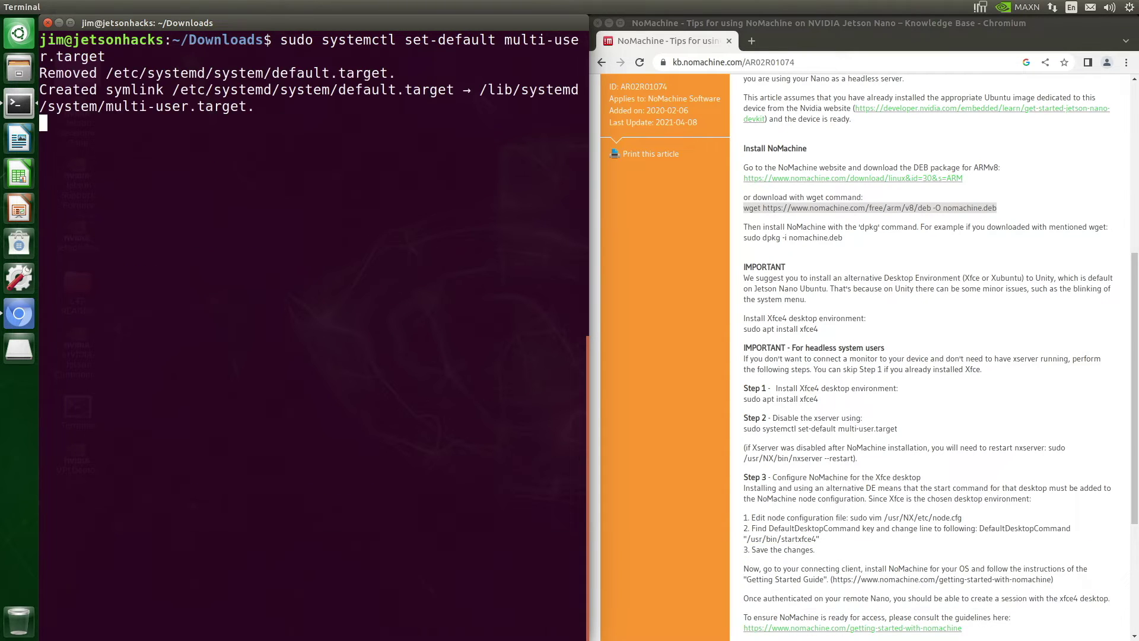
type("sudo /usr")
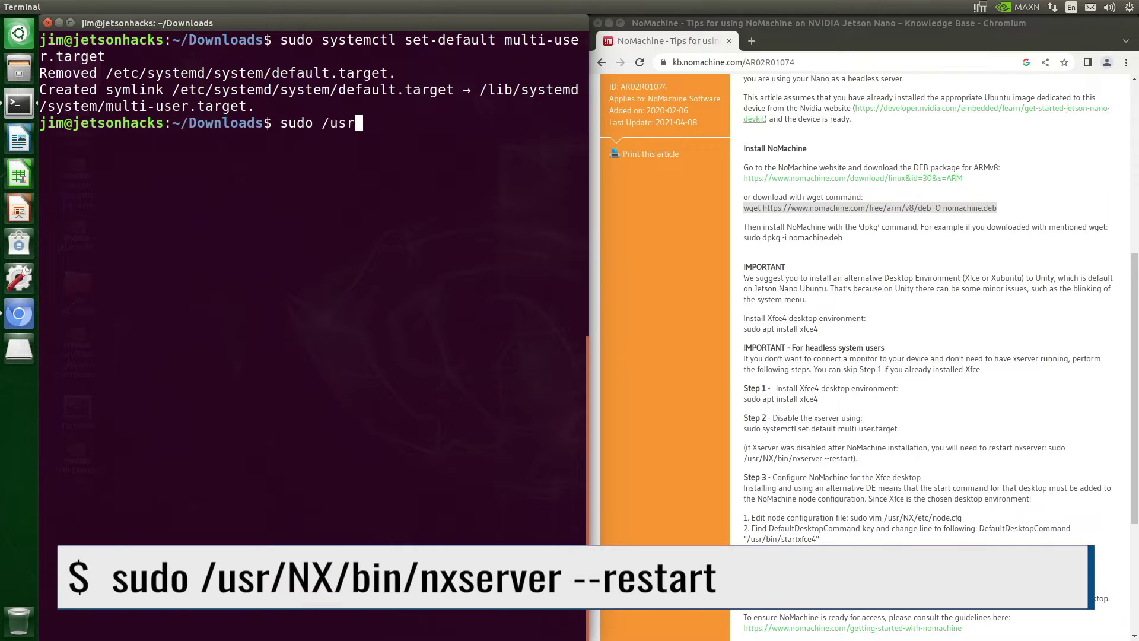
type("/NX/bin/nxserver --re")
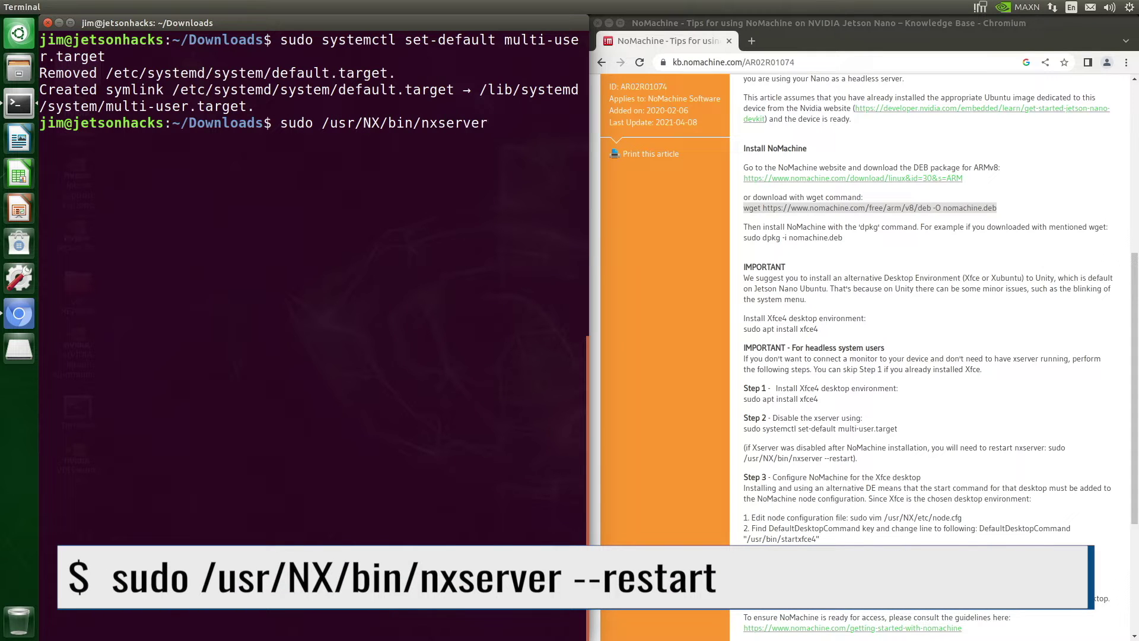
type("start")
key("Return")
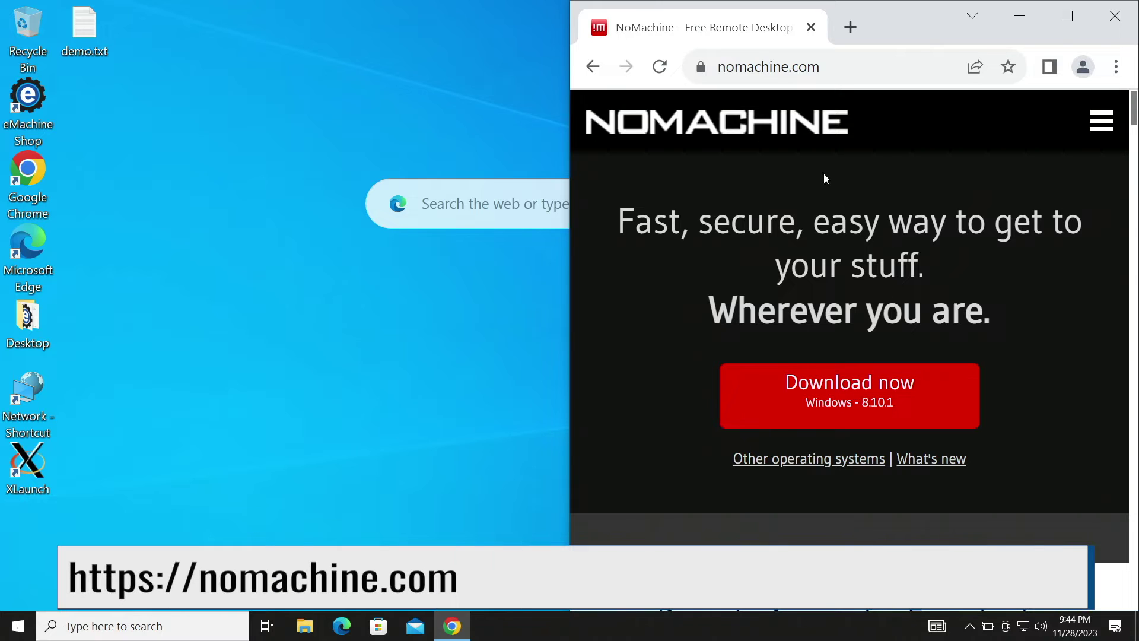
- Download nomachine_8.10.1_1_x64.exe and snap its Downloads folder left, with Chrome on the right
left_click_drag(890, 24, 866, 1)
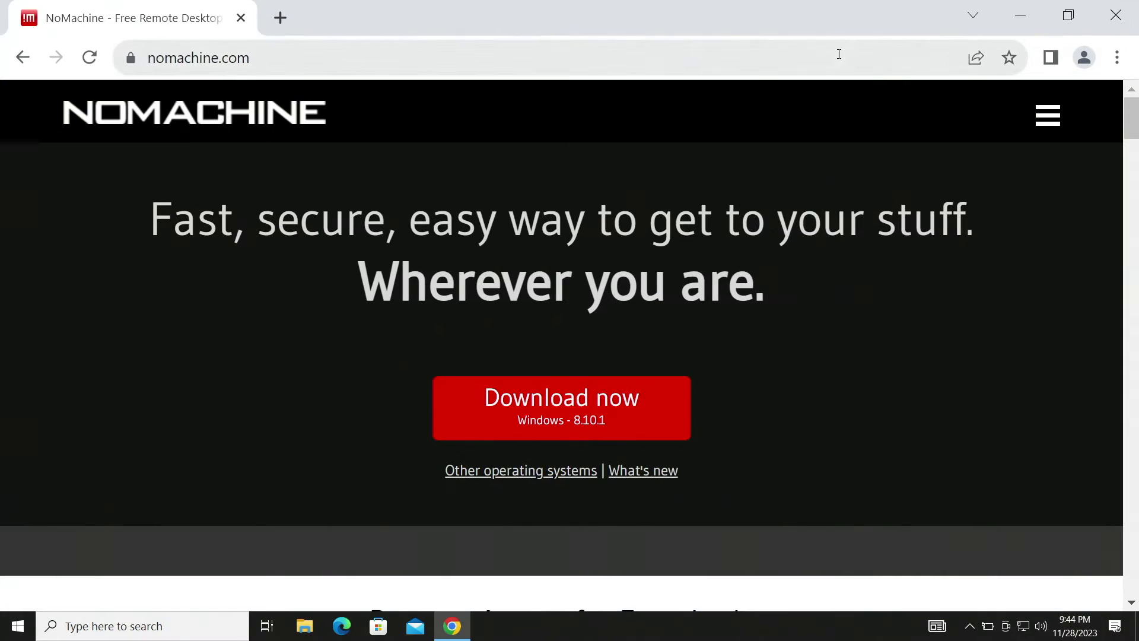
left_click(577, 399)
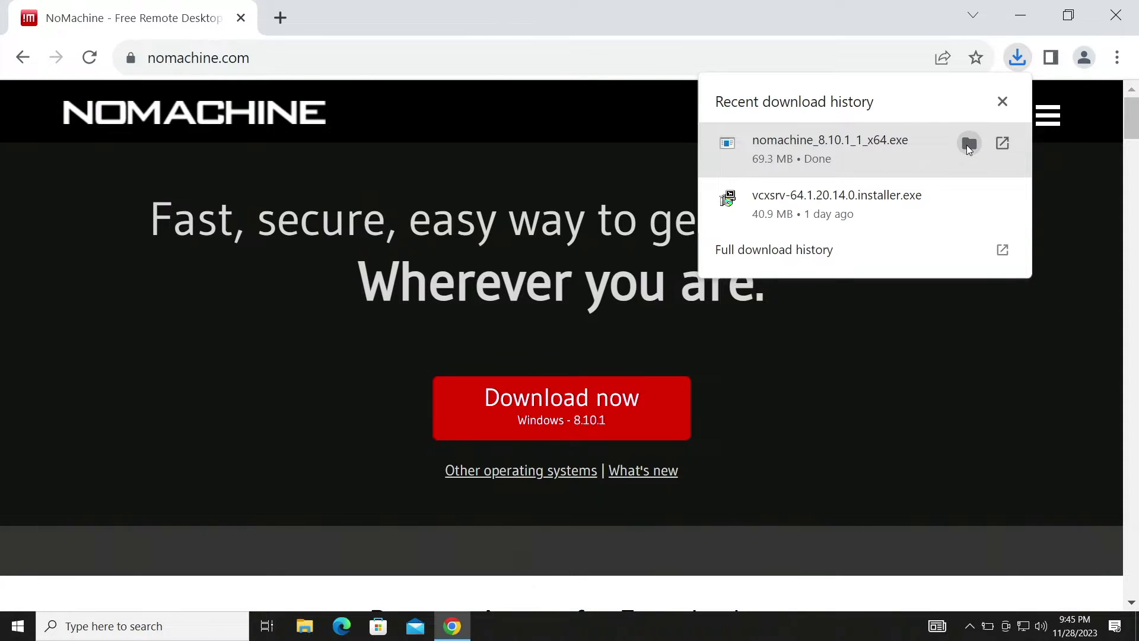
left_click(969, 144)
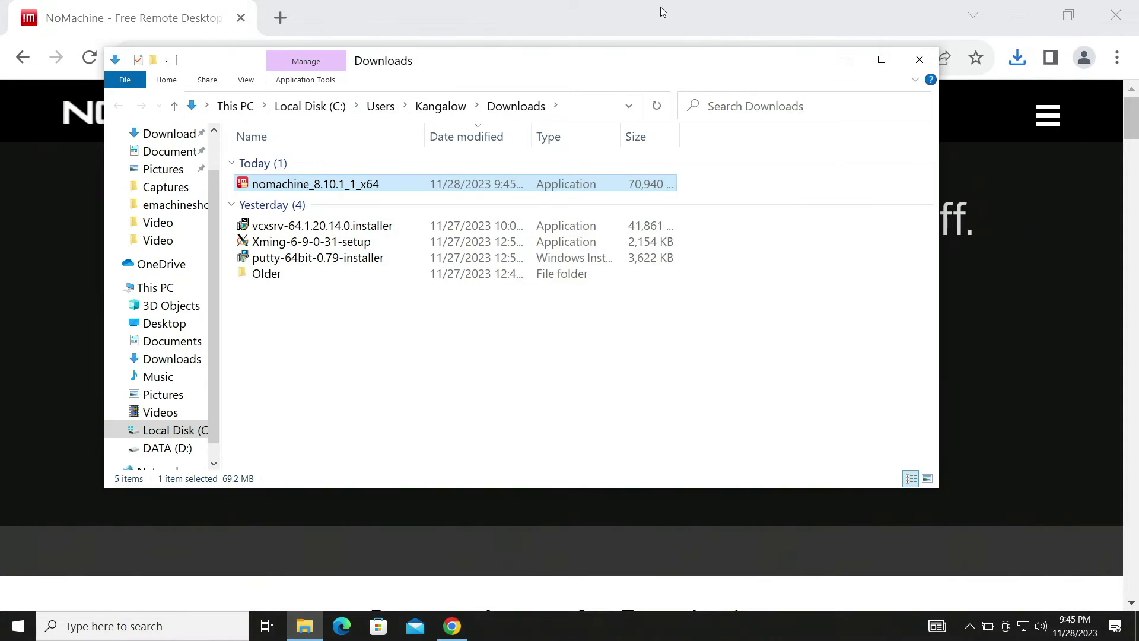
left_click_drag(664, 8, 1136, 18)
left_click(205, 132)
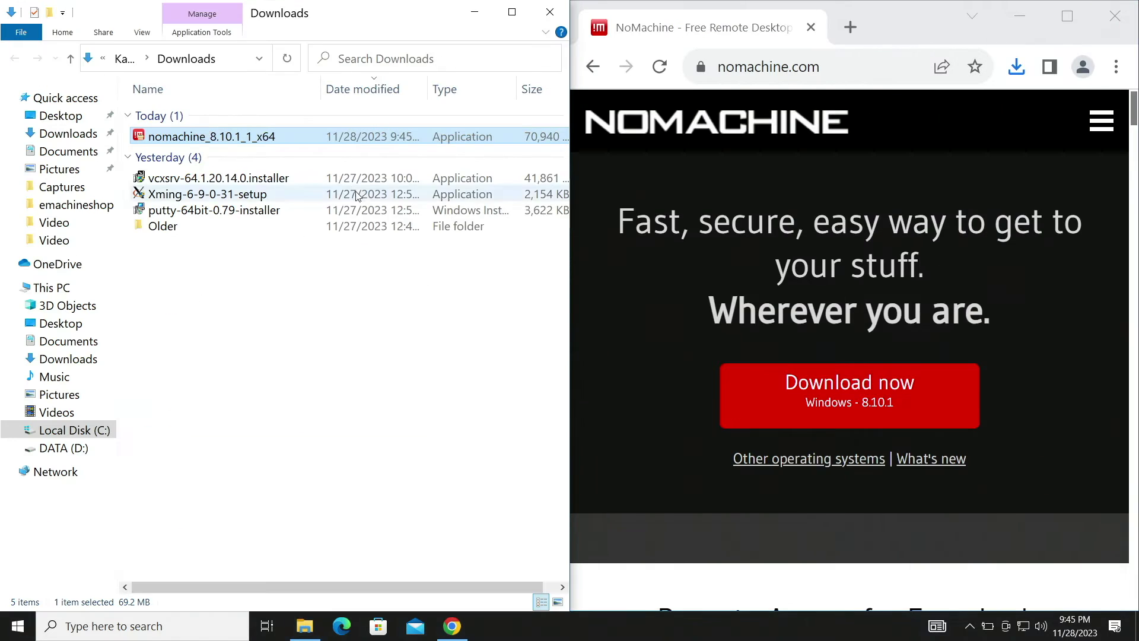
- Run the NoMachine installer with default options and the license accepted, then restart Windows
double_click(190, 136)
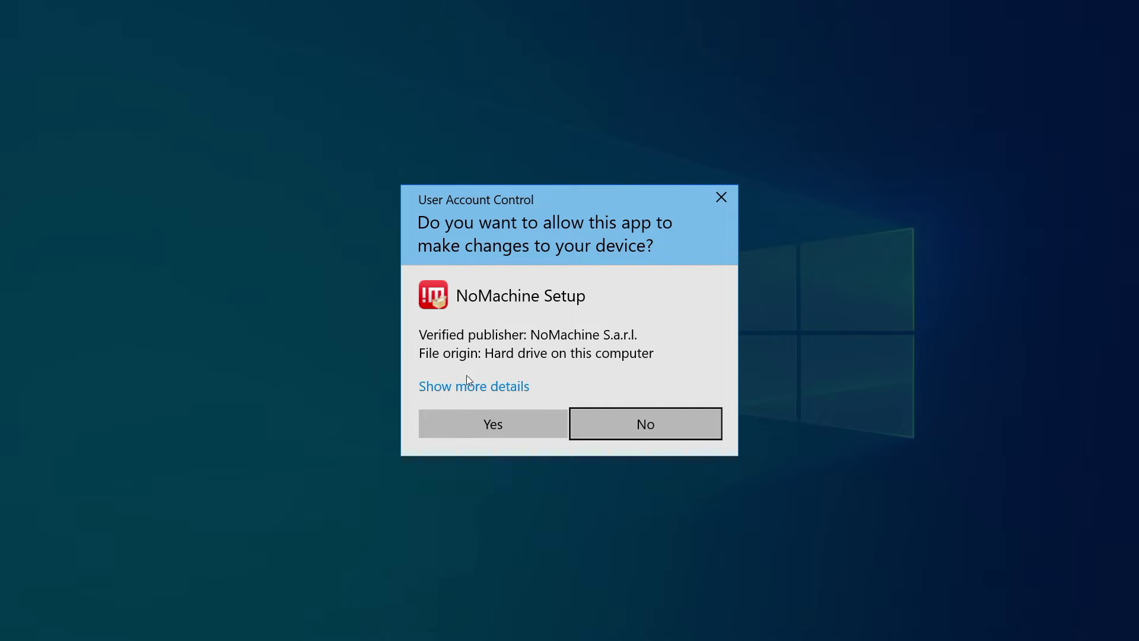
left_click(485, 422)
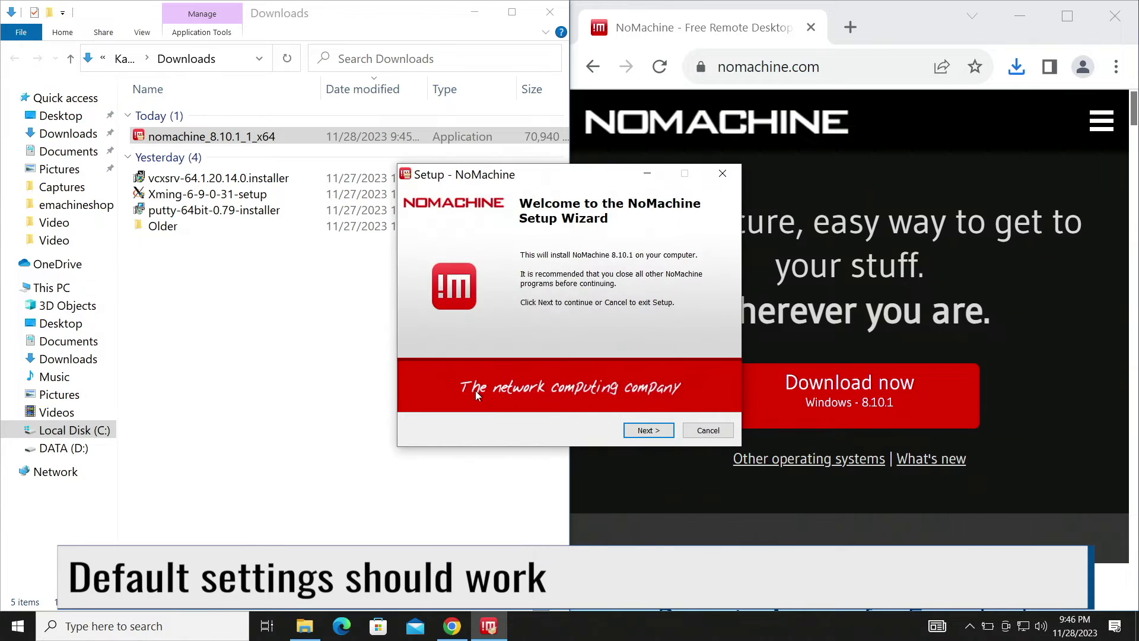
left_click(643, 432)
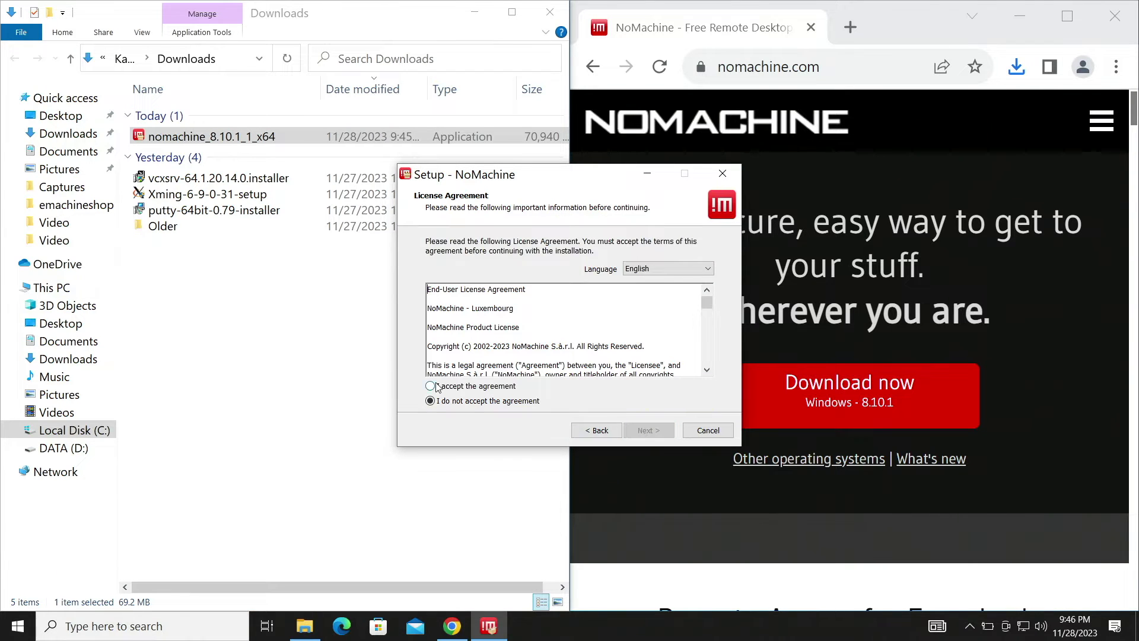
scroll(490, 340, "down", 10)
scroll(475, 350, "down", 3)
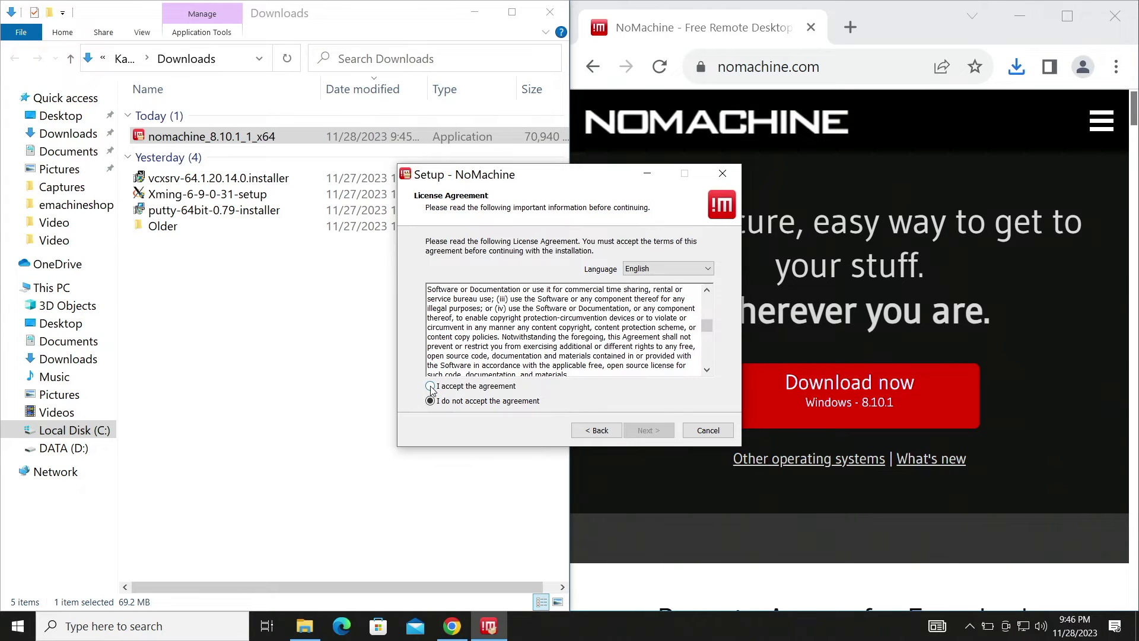
left_click(431, 387)
left_click(639, 430)
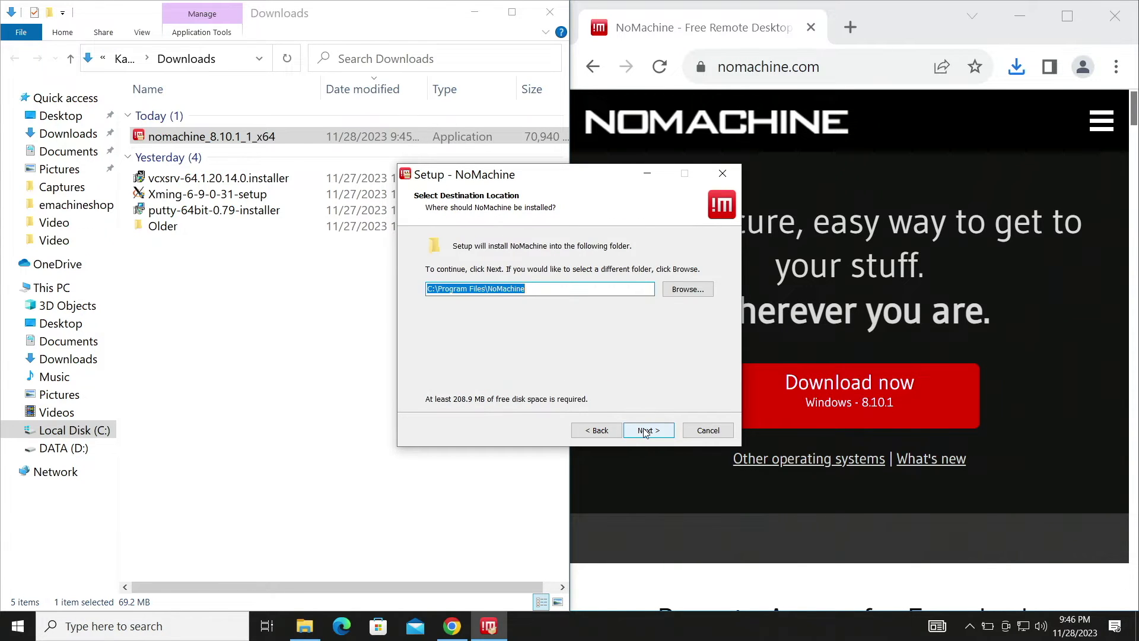
left_click(645, 430)
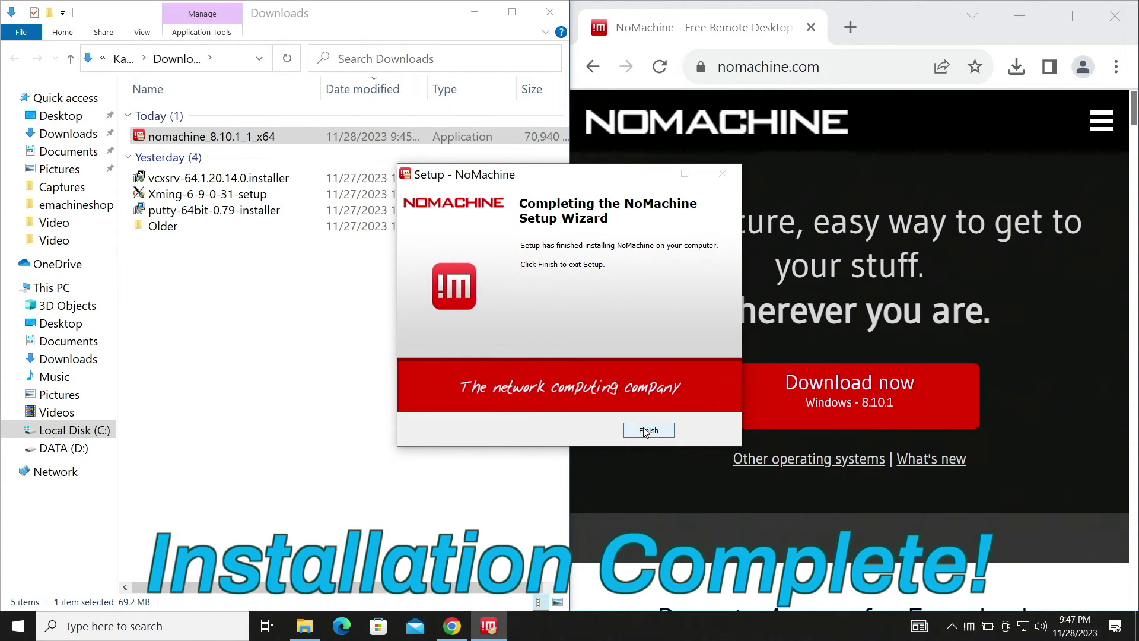
left_click(636, 432)
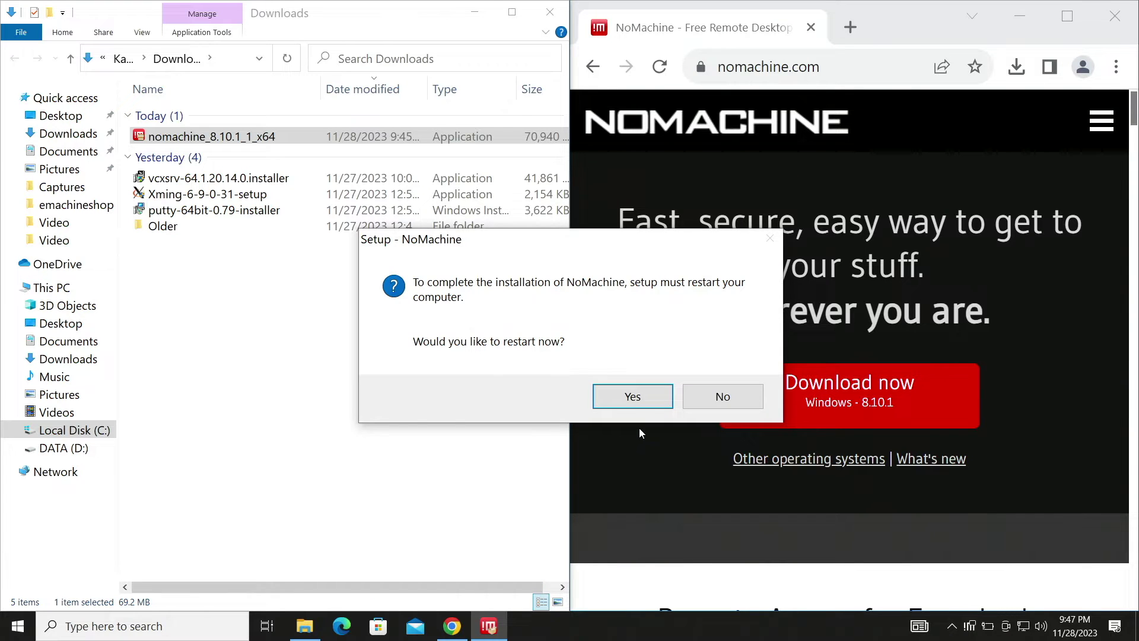
left_click(629, 397)
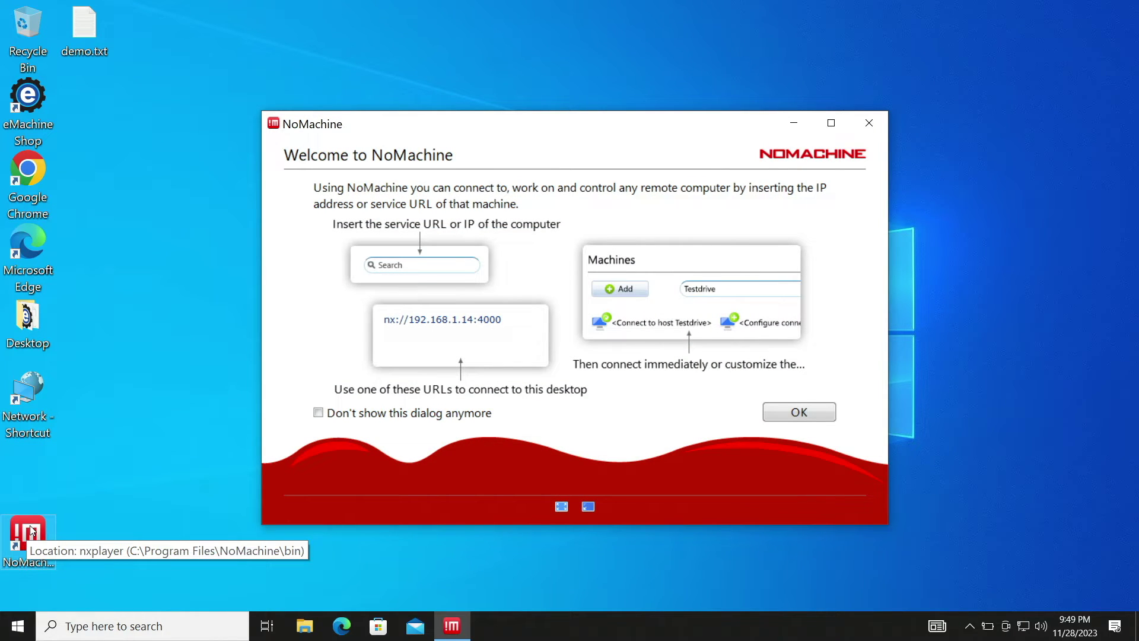
- Dismiss the welcome and Guest desktop sharing notices, then connect to the jetsonhacks machine
left_click(769, 414)
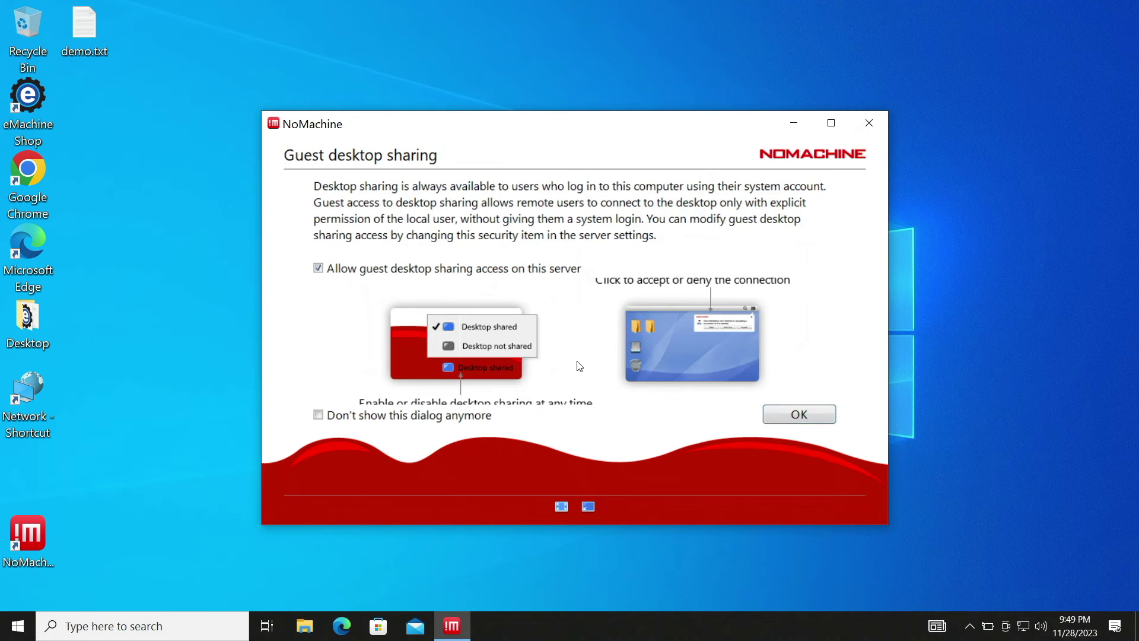
left_click(798, 416)
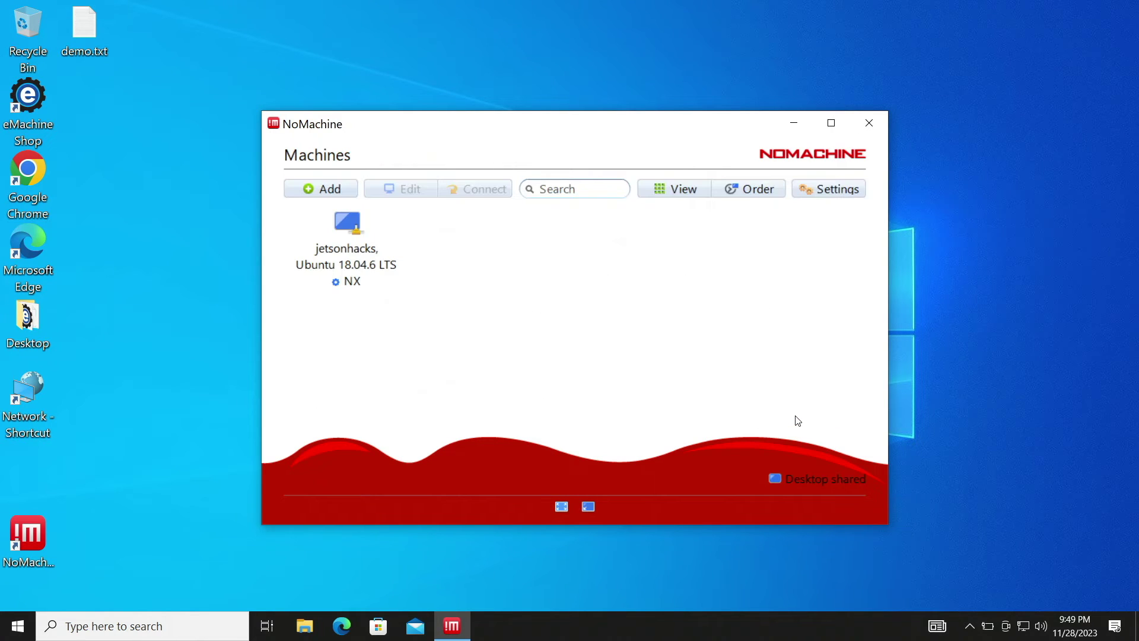
left_click(351, 237)
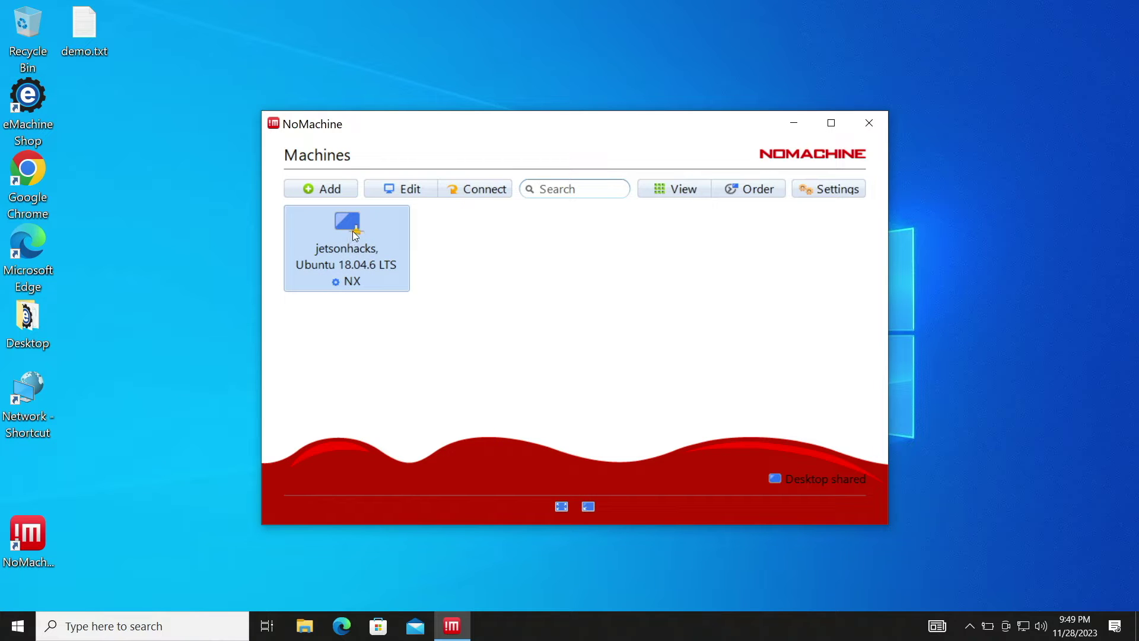
double_click(386, 235)
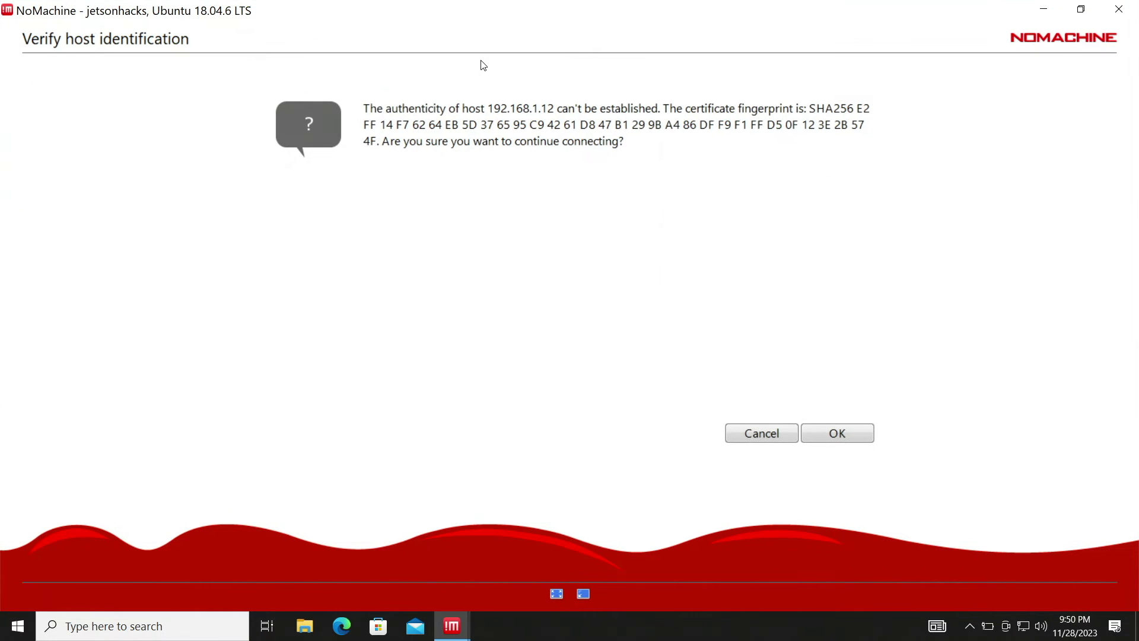
- Trust host 192.168.1.12, log in with the account credentials, and create a new display
left_click(822, 429)
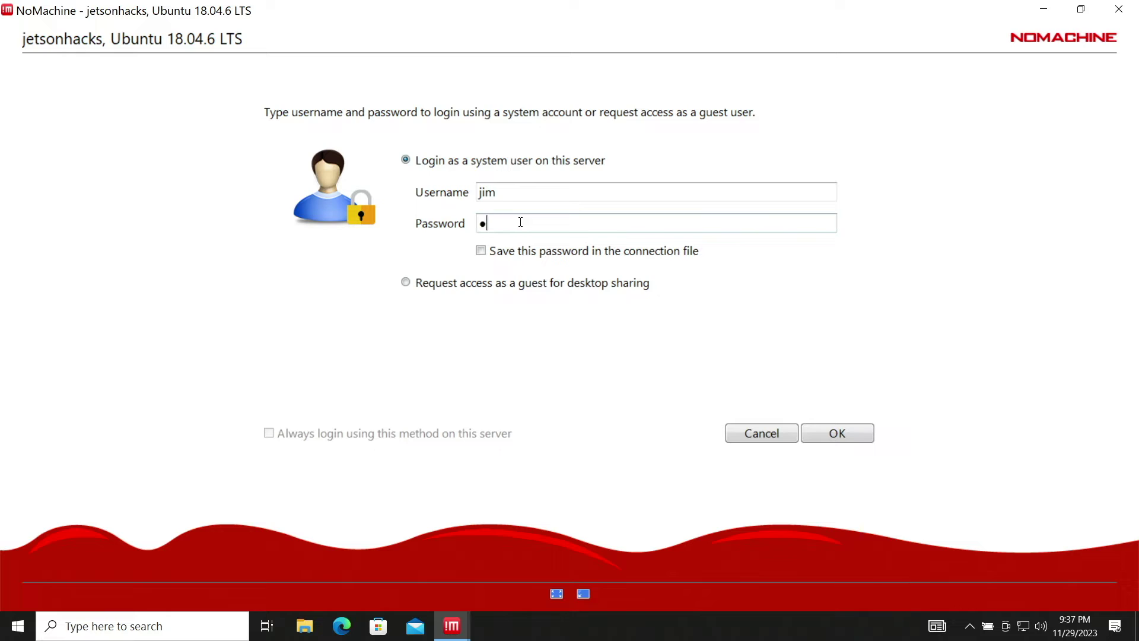
type("*****")
left_click(834, 434)
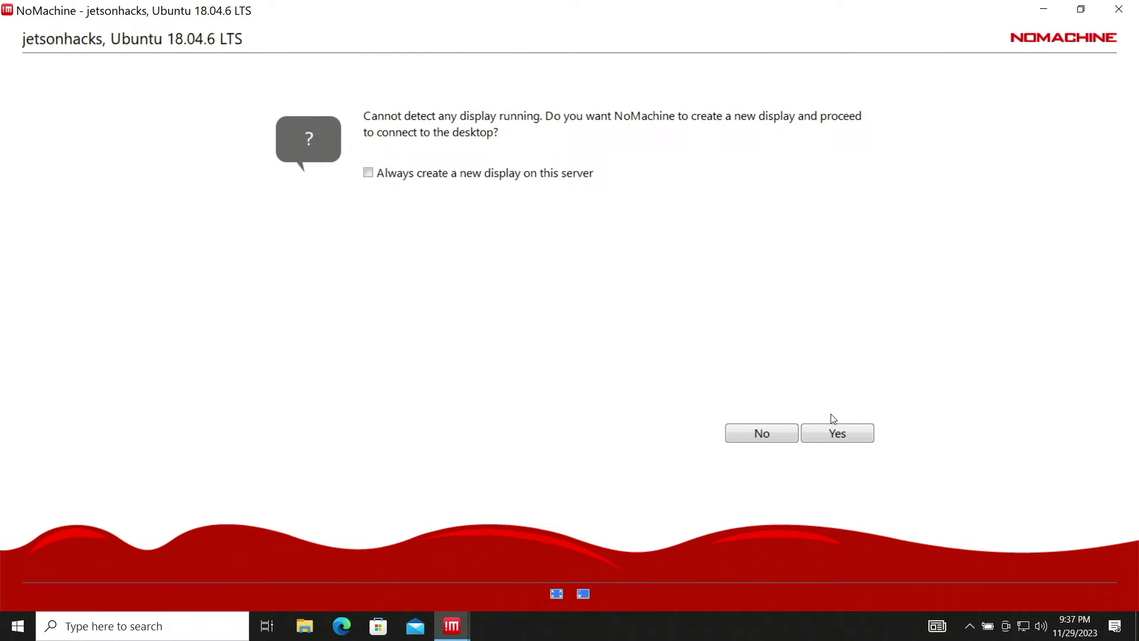
left_click(837, 437)
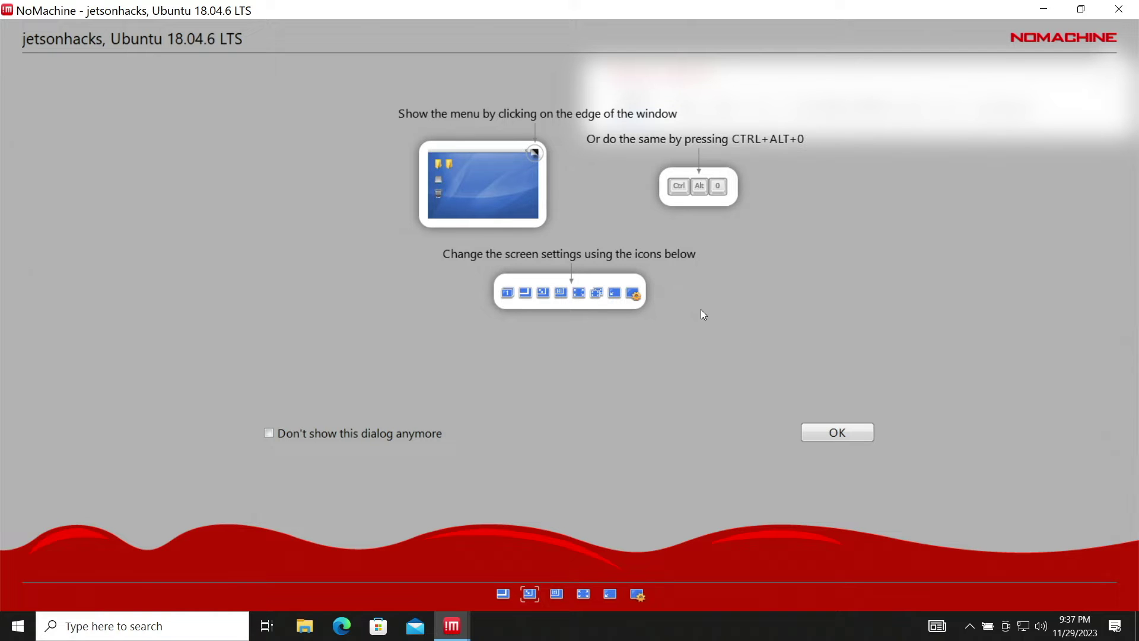
- Dismiss the screen, audio and resolution tips to reveal the remote Ubuntu desktop
left_click(842, 434)
left_click(842, 432)
left_click(842, 432)
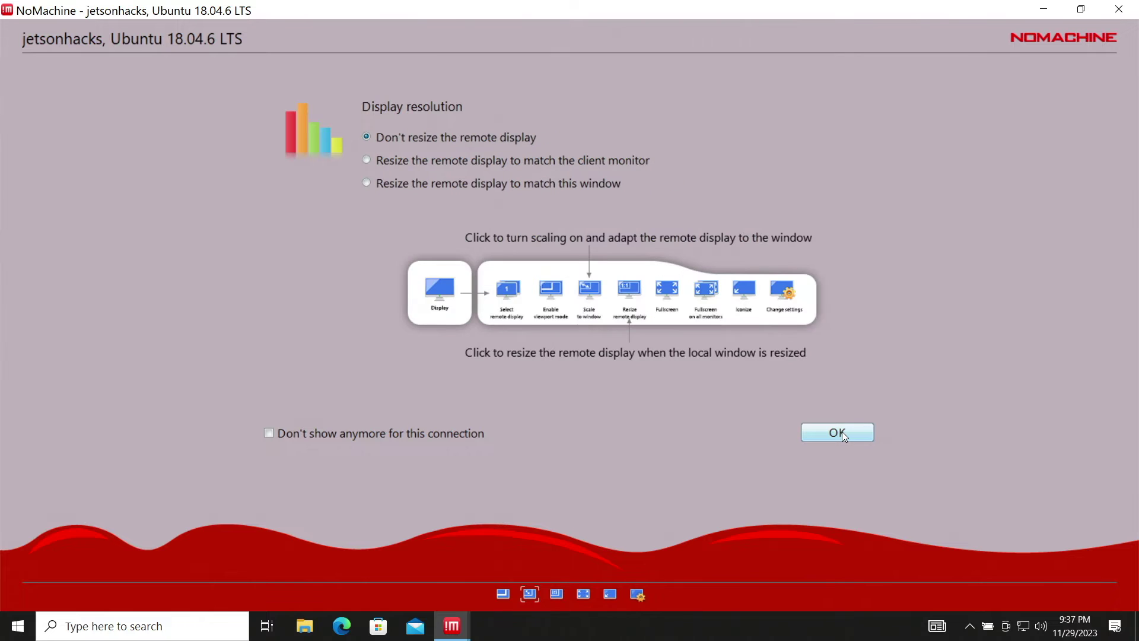
left_click(842, 432)
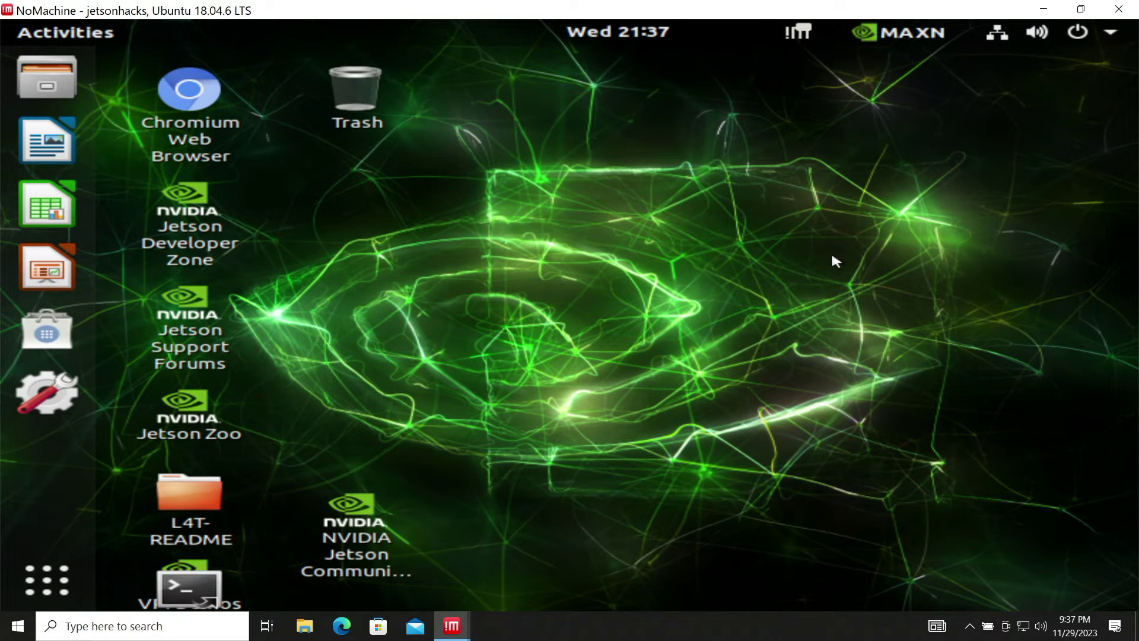
- In the NoMachine menu's Display settings, drag the Resolution slider up to 1920x1080
left_click(800, 33)
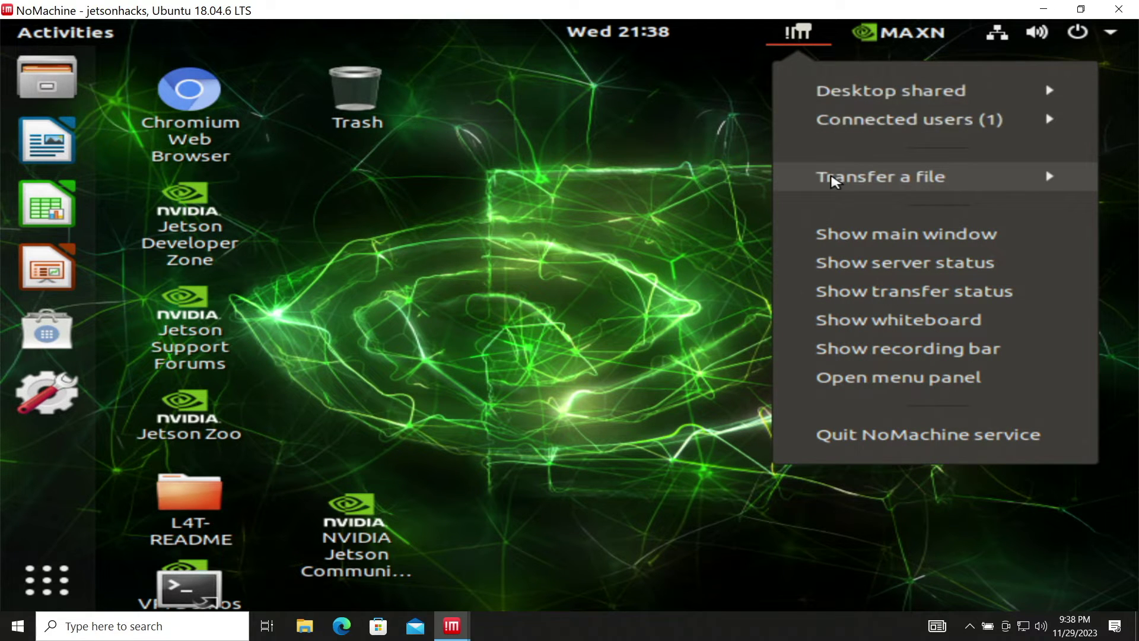
left_click(860, 380)
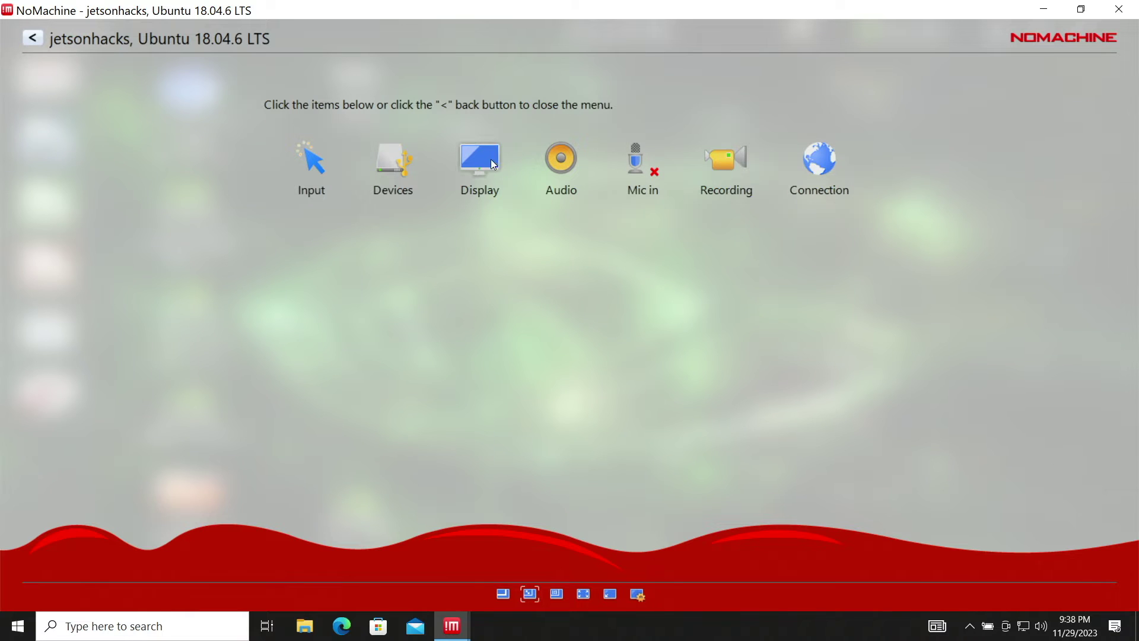
left_click(490, 159)
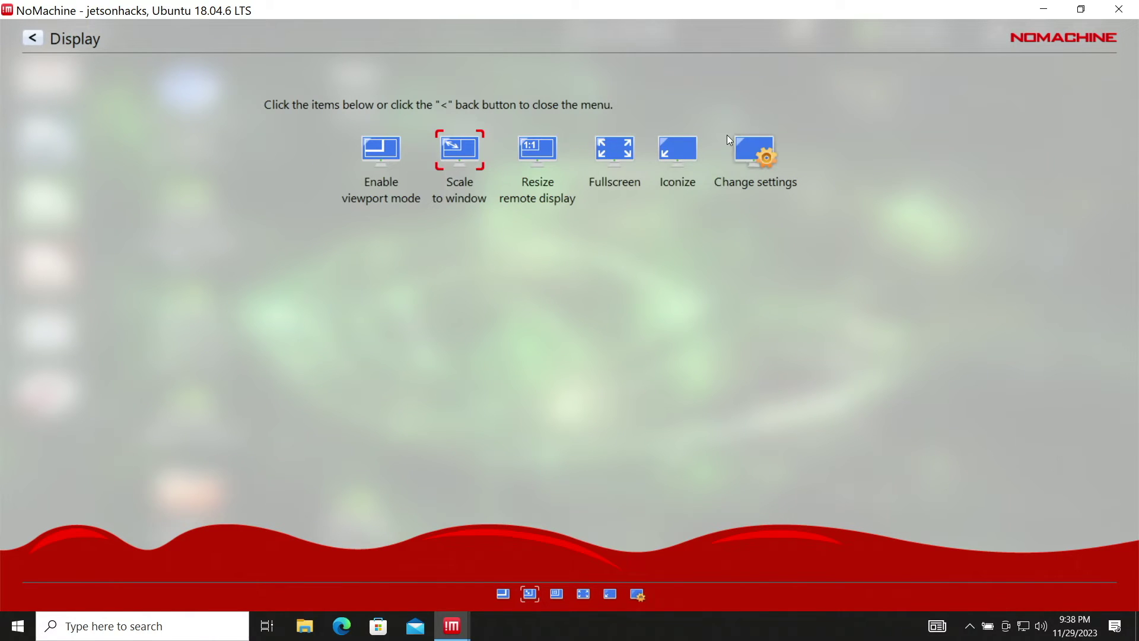
left_click(748, 148)
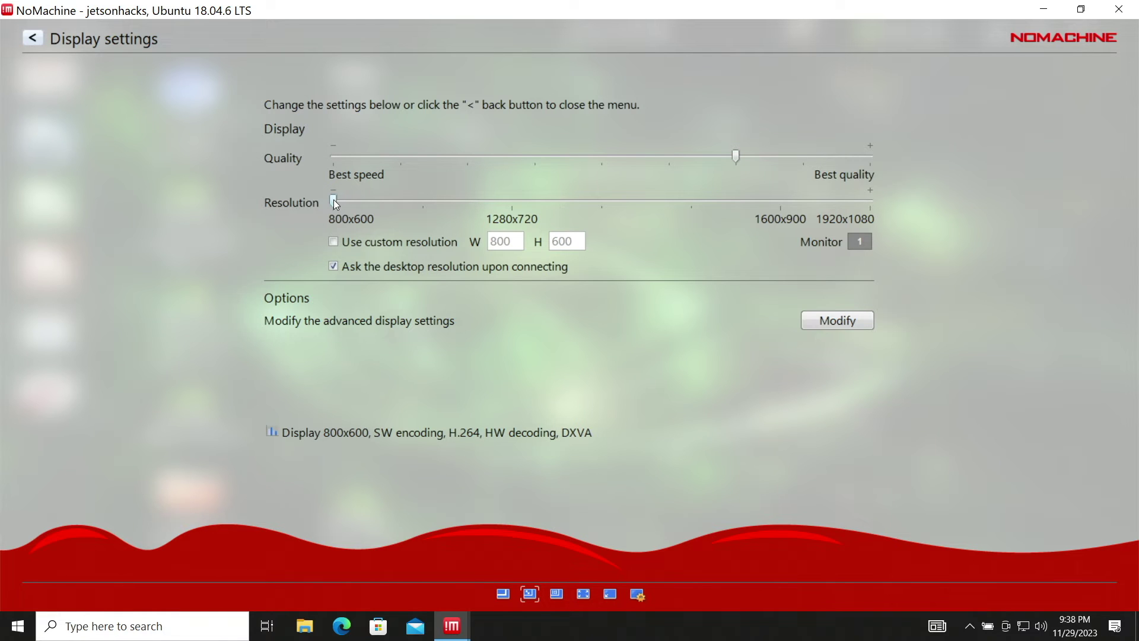
left_click_drag(334, 202, 788, 200)
- Leave the display settings and close the menu panel to return to the Jetson desktop
left_click(35, 38)
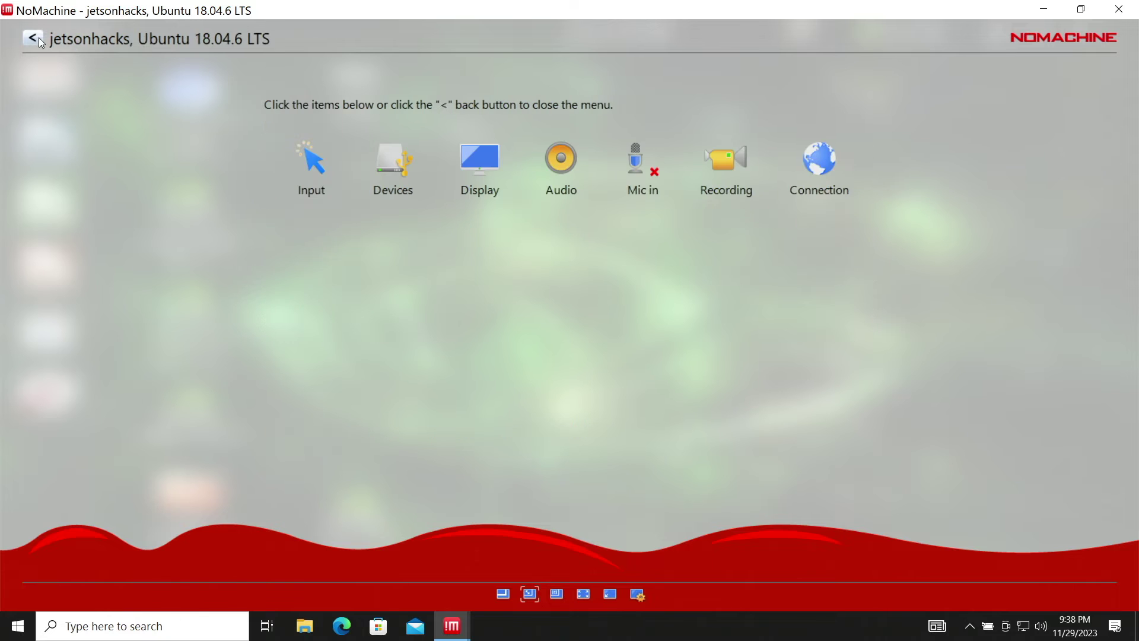
left_click(38, 37)
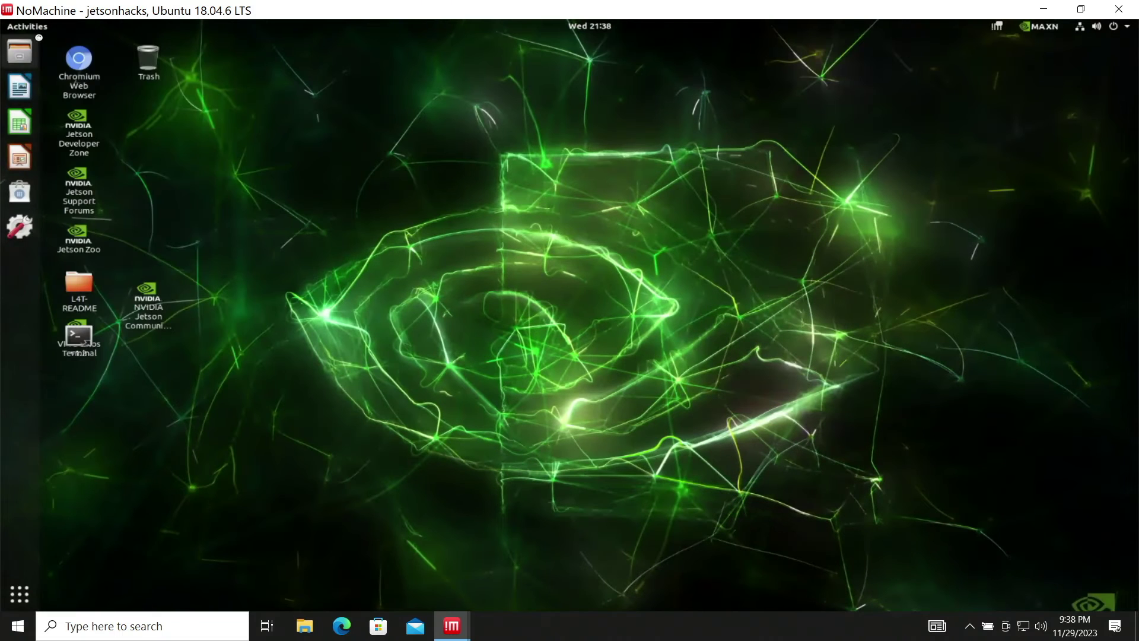
left_click(38, 39)
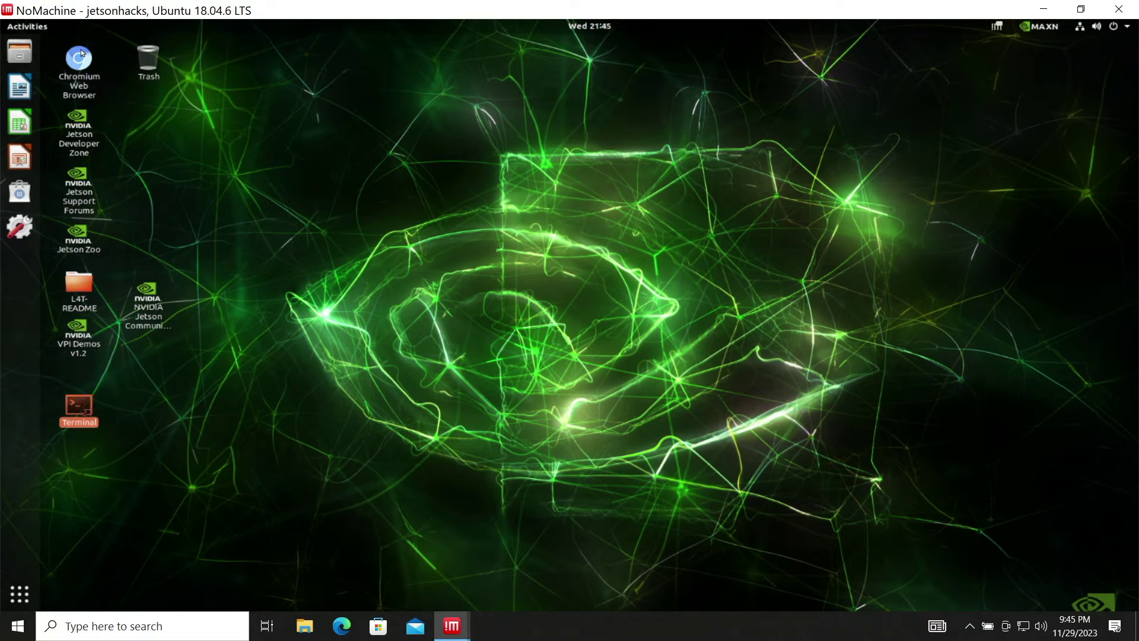
- Launch Chromium from the desktop, dismiss the restore prompt, and load jetsonhacks.com
double_click(78, 65)
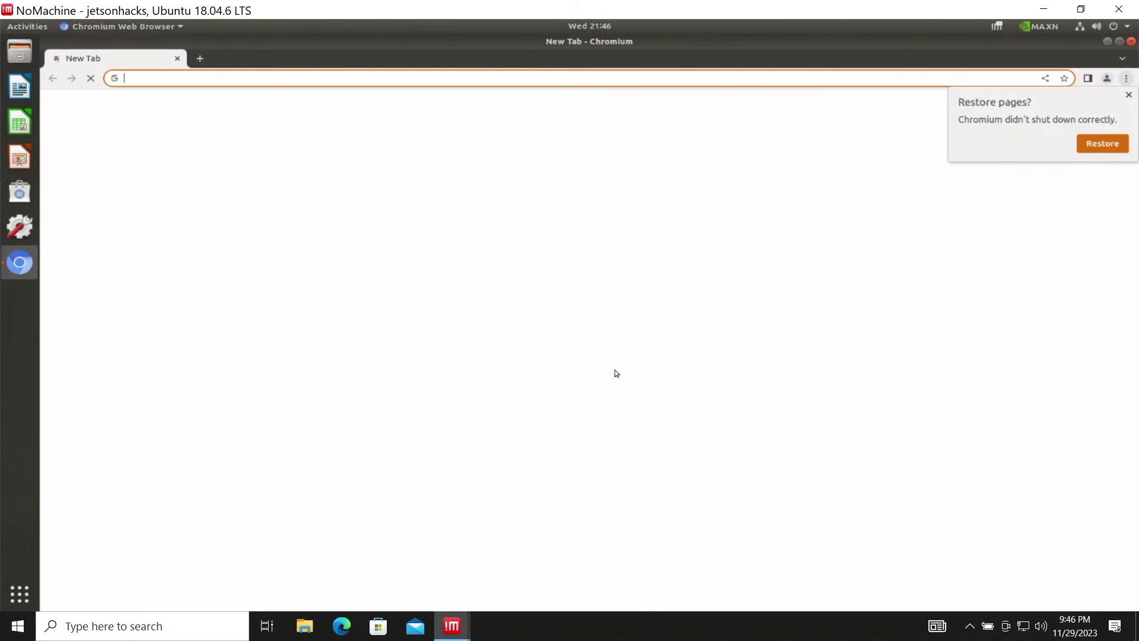
left_click(1130, 96)
left_click(618, 78)
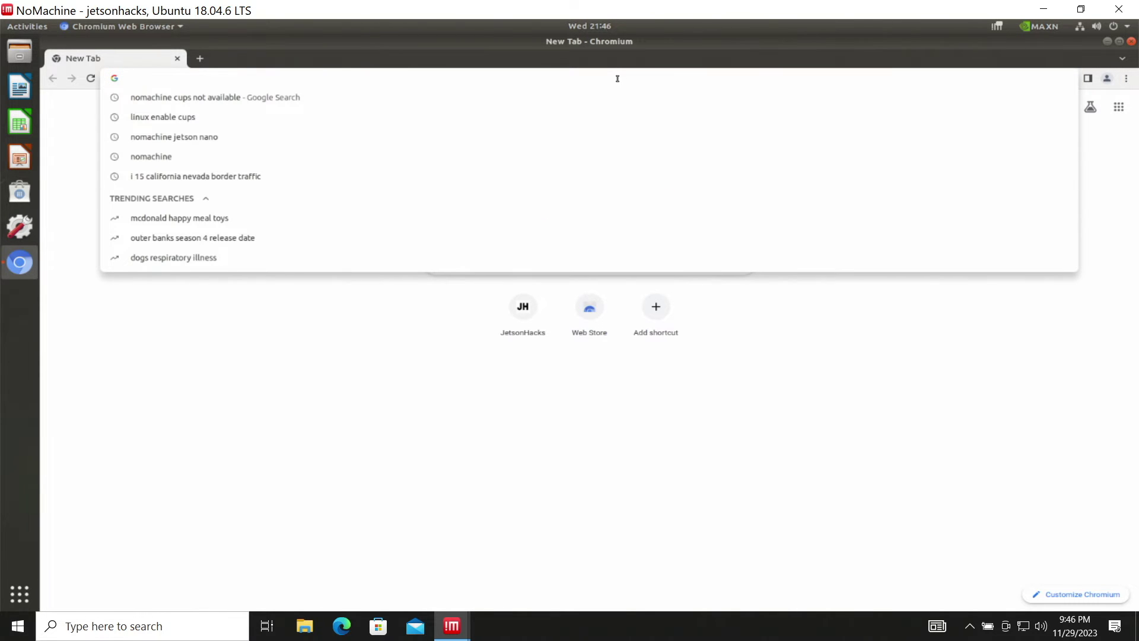
type("jets")
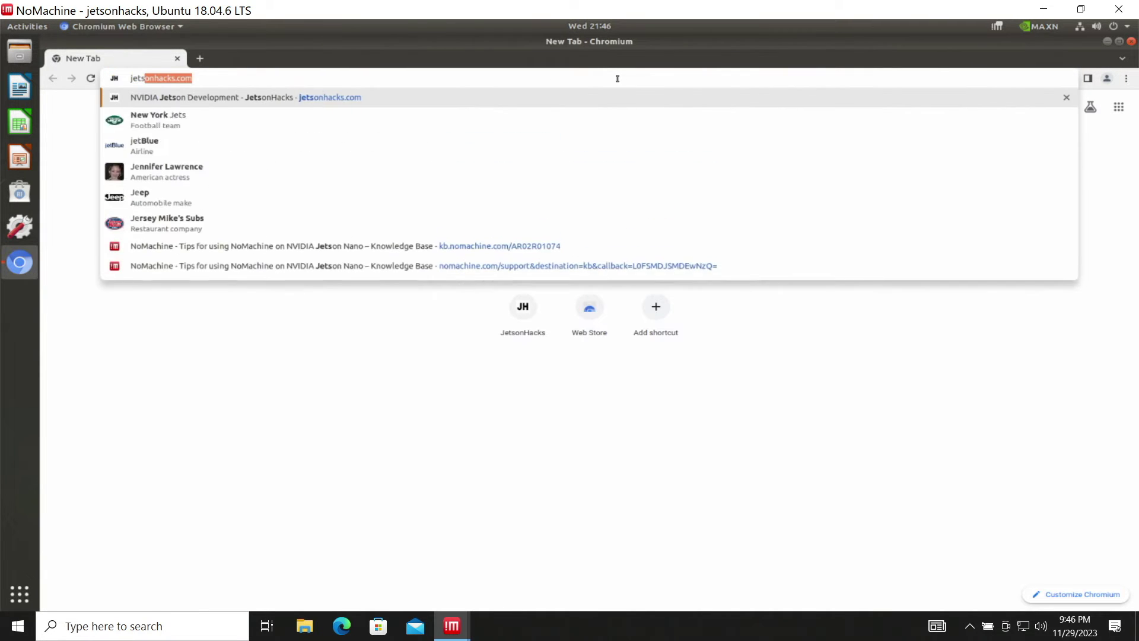
type("onhacks.com")
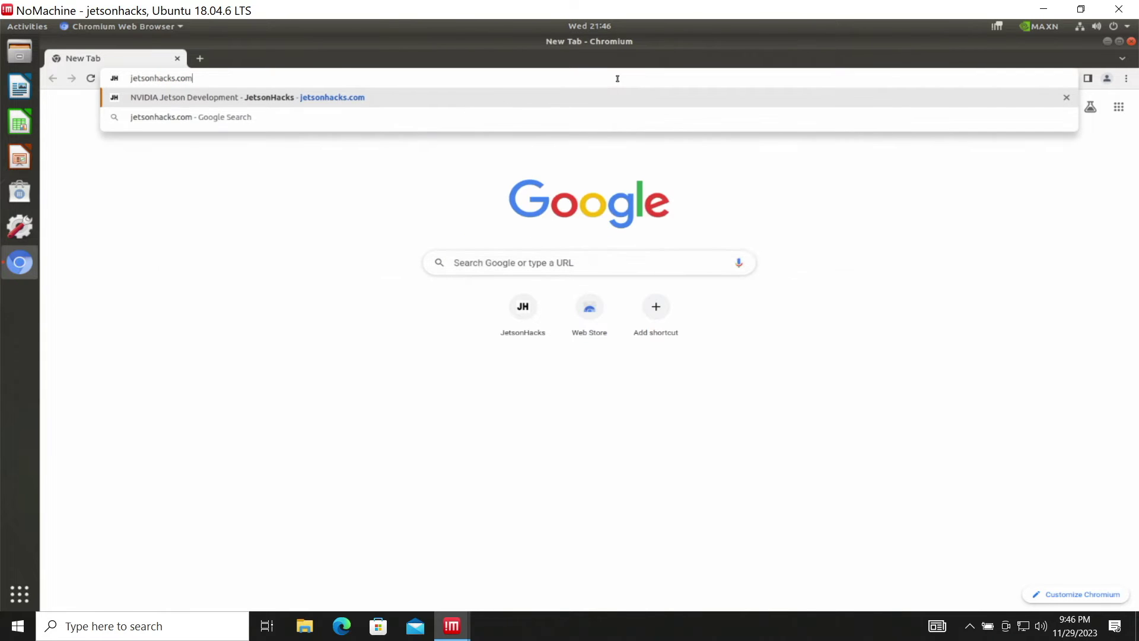
key("Return")
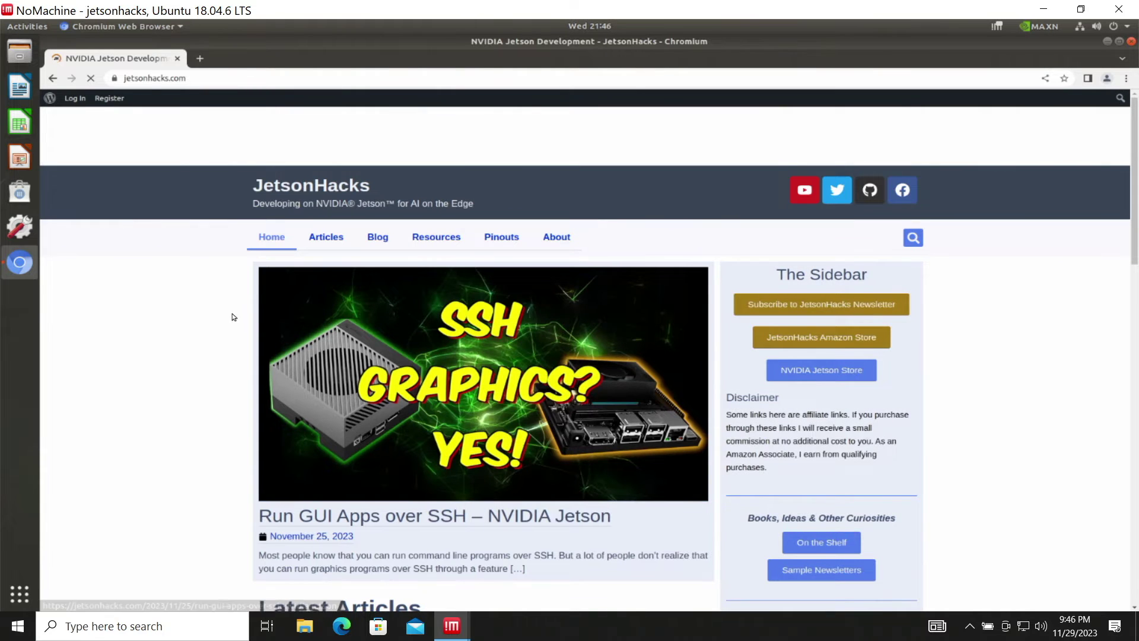
- Open the 'Run GUI Apps over SSH – NVIDIA Jetson' article from the homepage
scroll(234, 318, "down", 5)
scroll(367, 233, "down", 2)
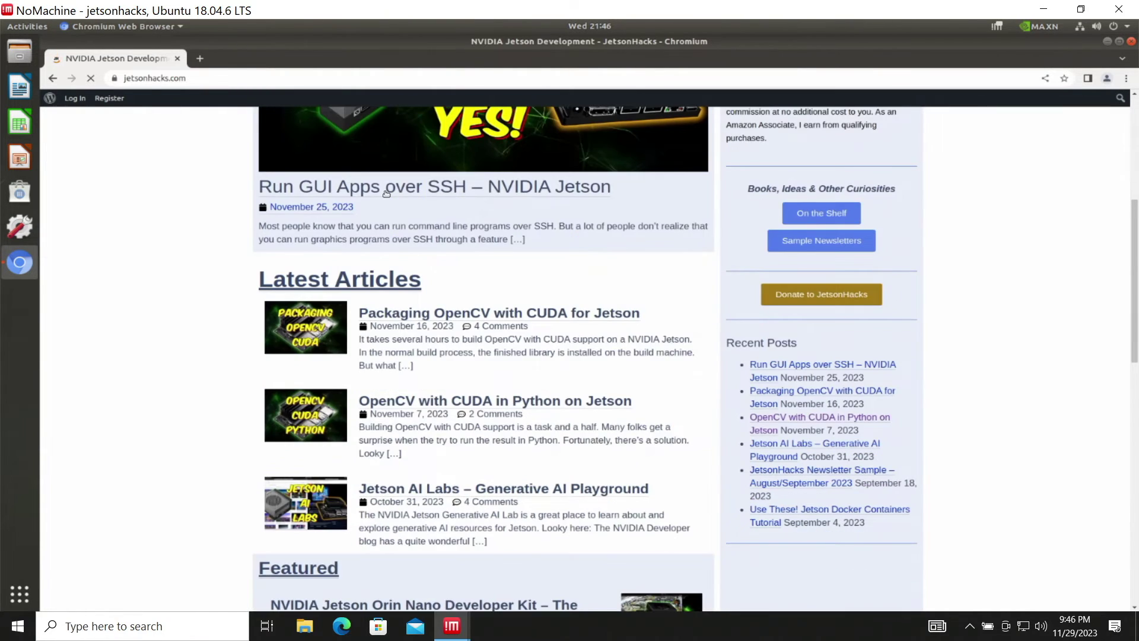
left_click(386, 188)
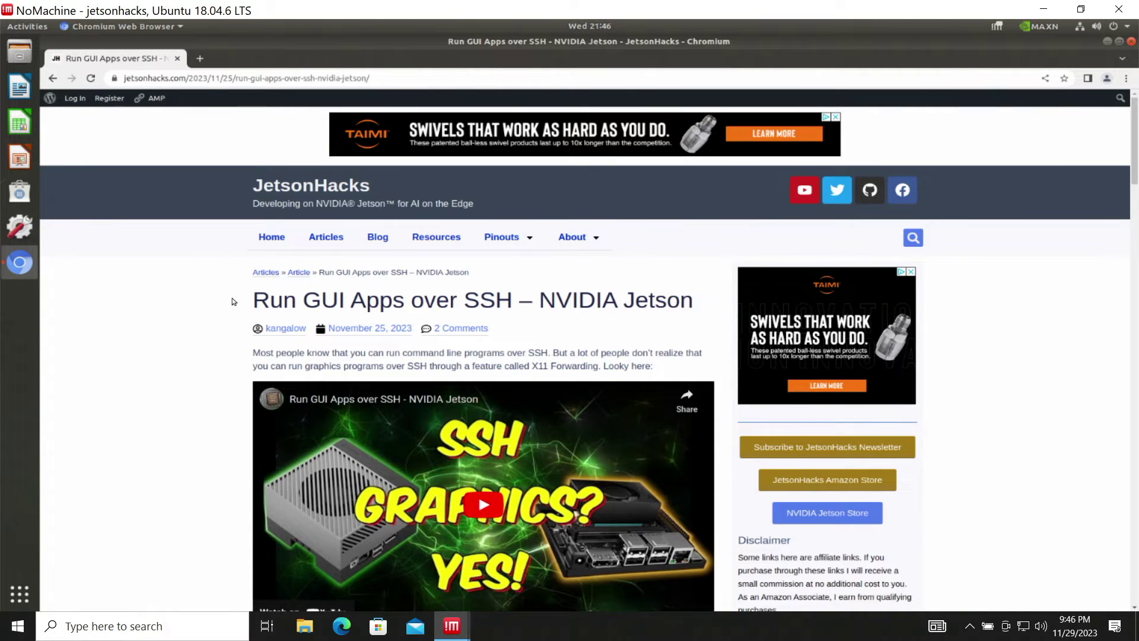
- Play the article's embedded YouTube video, then pause it
scroll(234, 302, "down", 5)
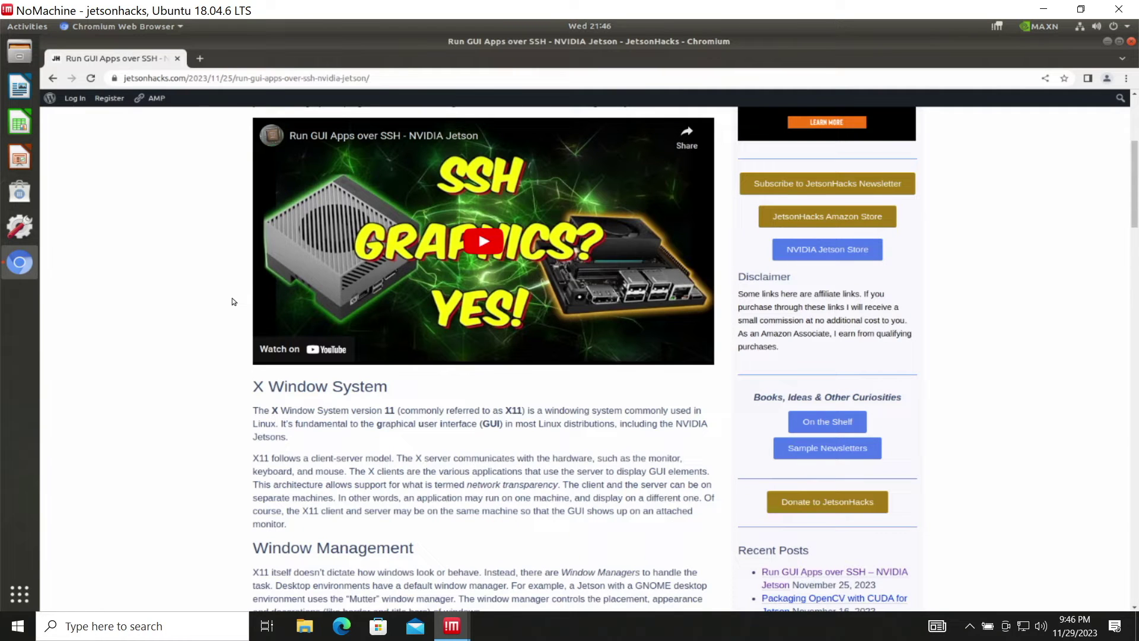
left_click(484, 244)
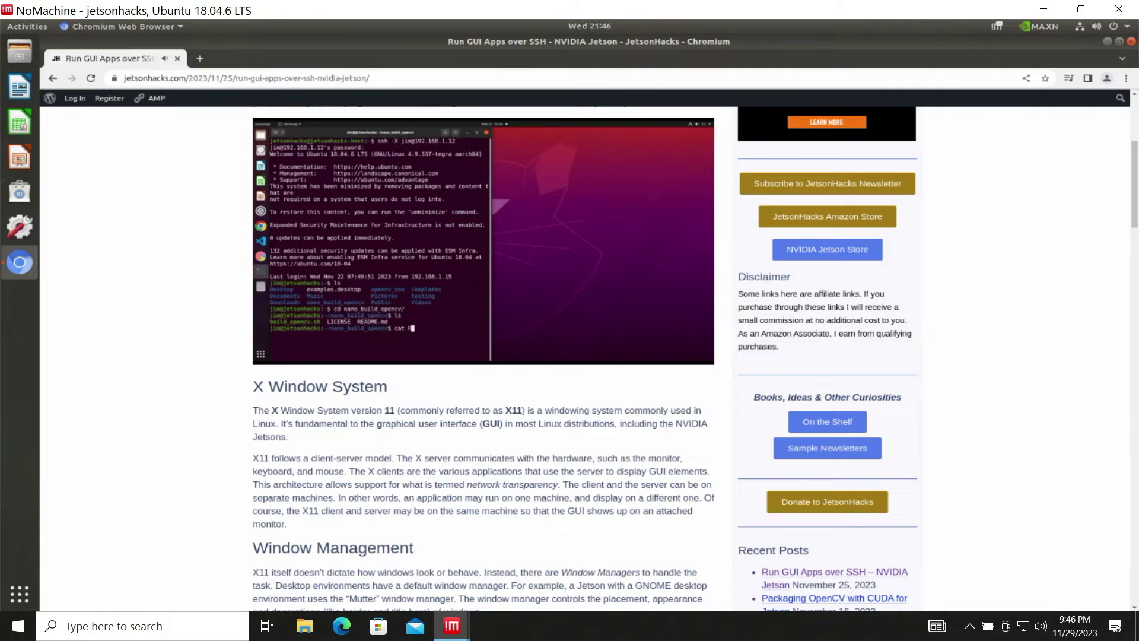
mouse_move(484, 246)
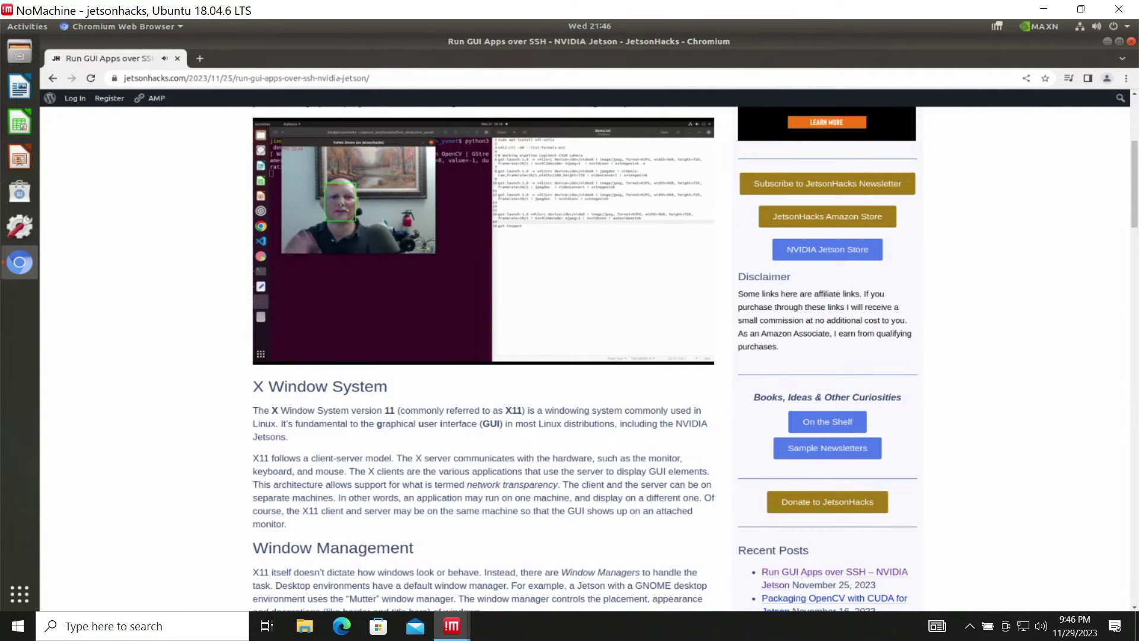
left_click(466, 255)
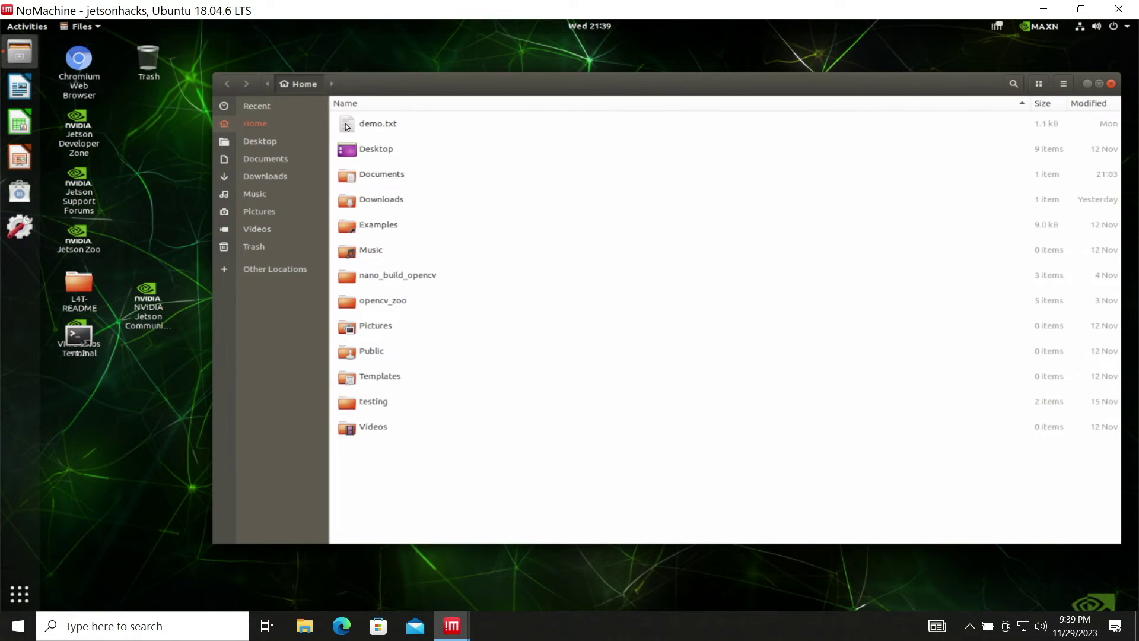
- Open demo.txt in Text Editor on the right half and move the Terminal launcher below VPI Demos
double_click(347, 124)
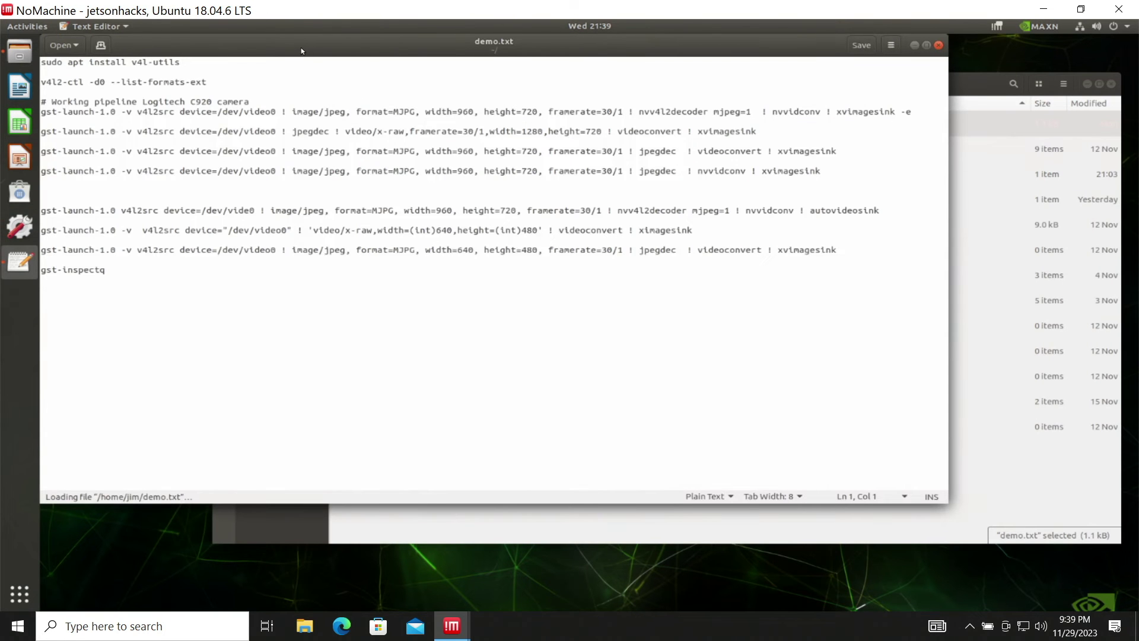
left_click_drag(301, 48, 1137, 72)
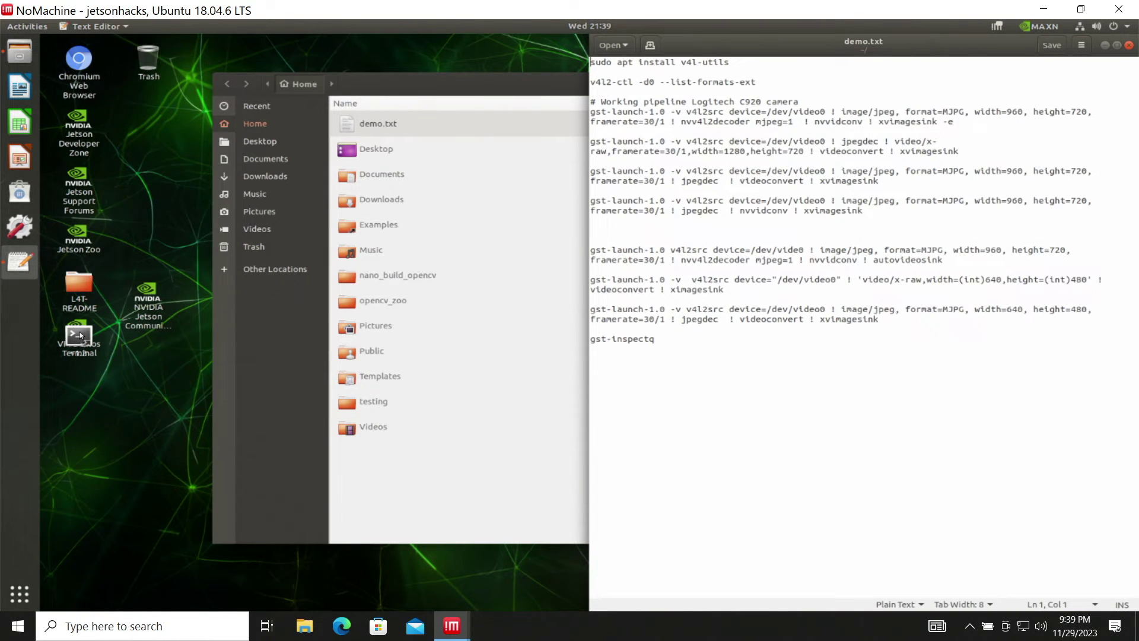
left_click_drag(81, 336, 84, 403)
- Open a terminal snapped to the left half and copy the jpegdec webcam pipeline line from demo.txt
double_click(82, 402)
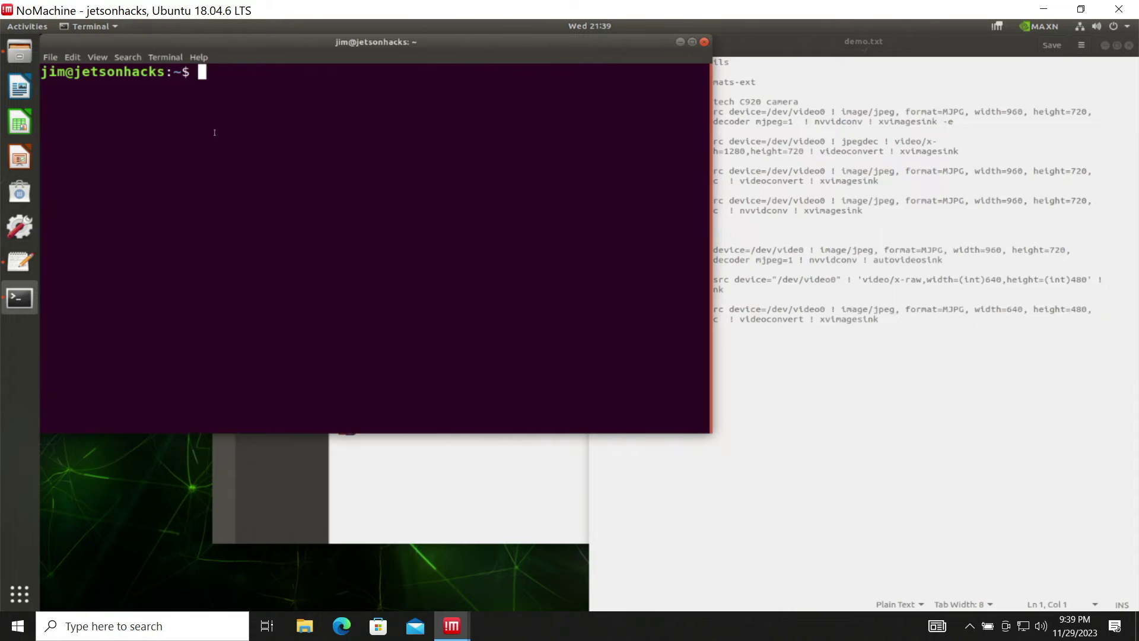
left_click_drag(2, 48, 2, 47)
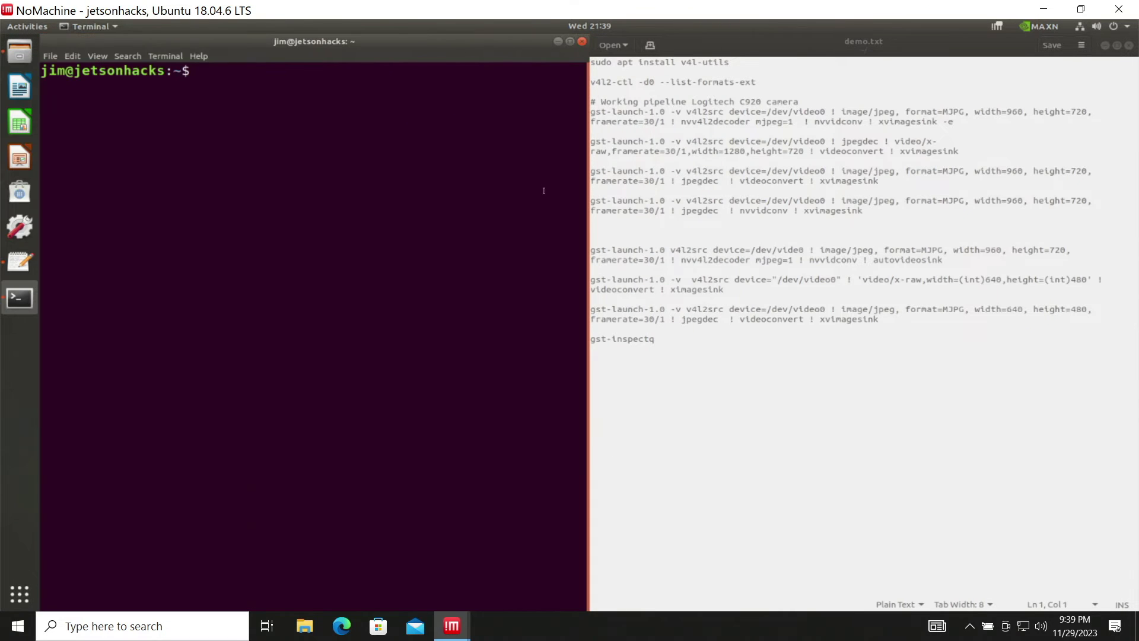
left_click(592, 139)
left_click_drag(593, 142, 592, 161)
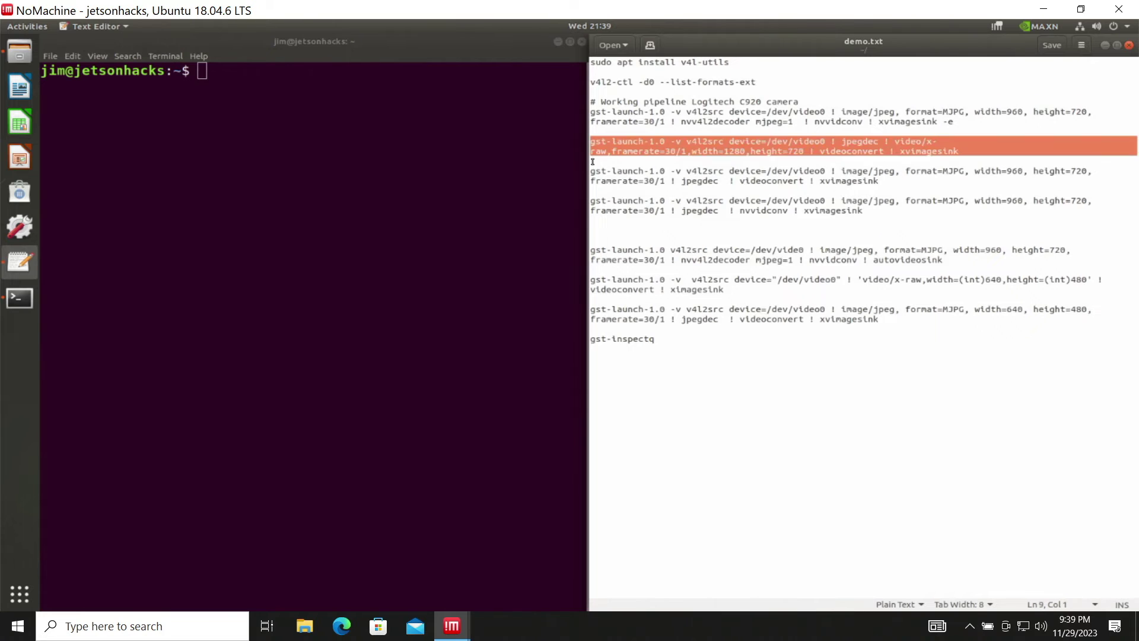
right_click(644, 143)
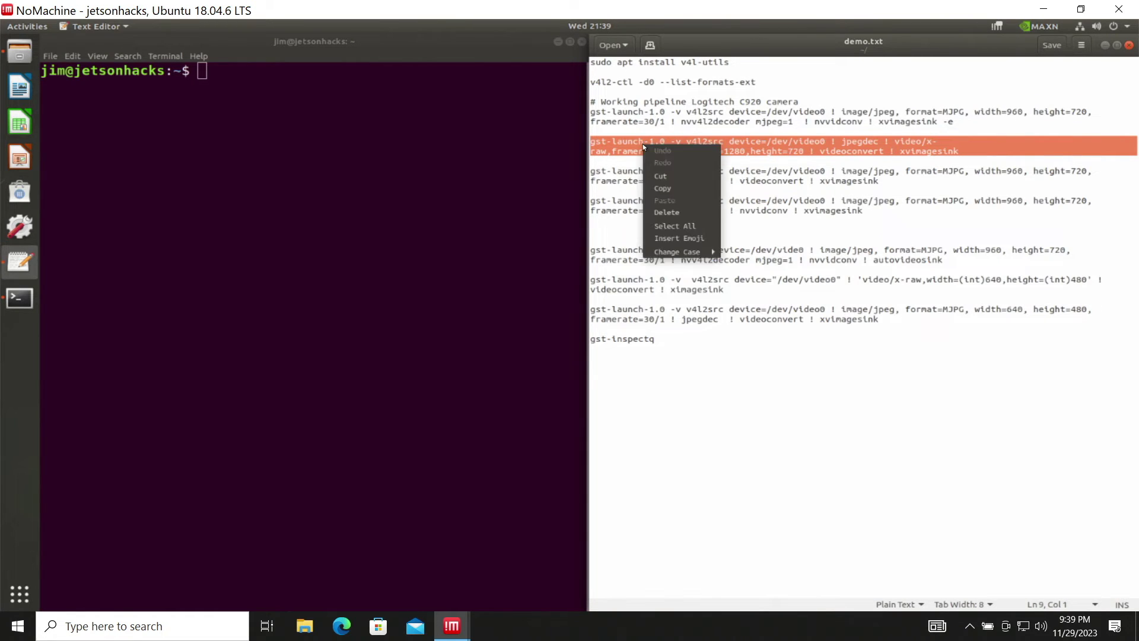
left_click(659, 187)
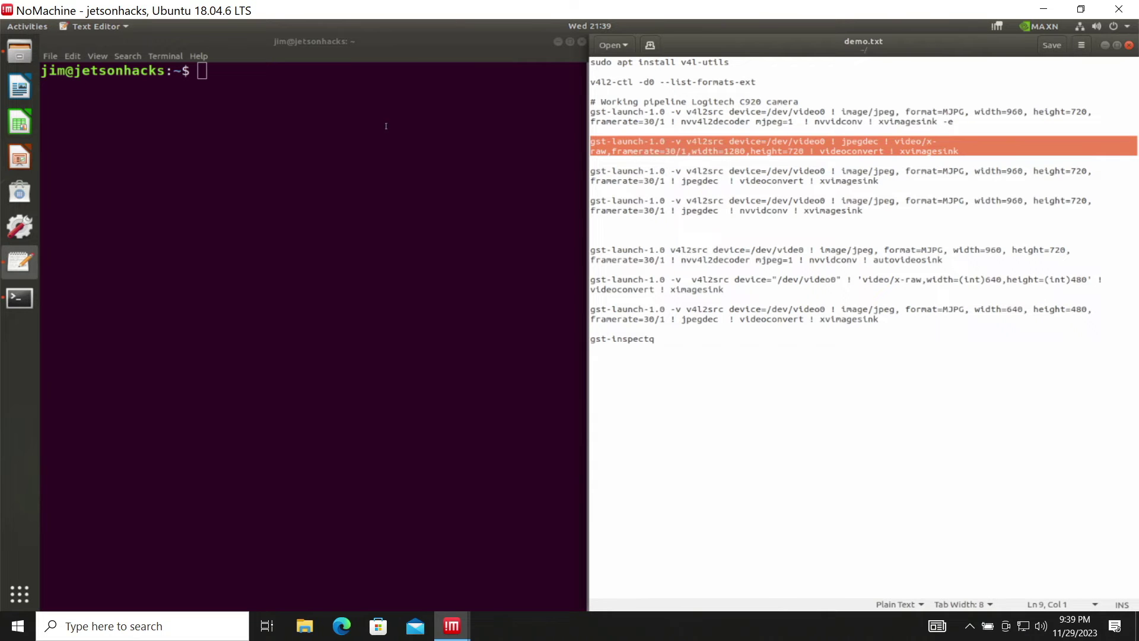
- Paste the jpegdec gst-launch pipeline at the terminal prompt to start the camera feed
left_click(202, 71)
right_click(202, 72)
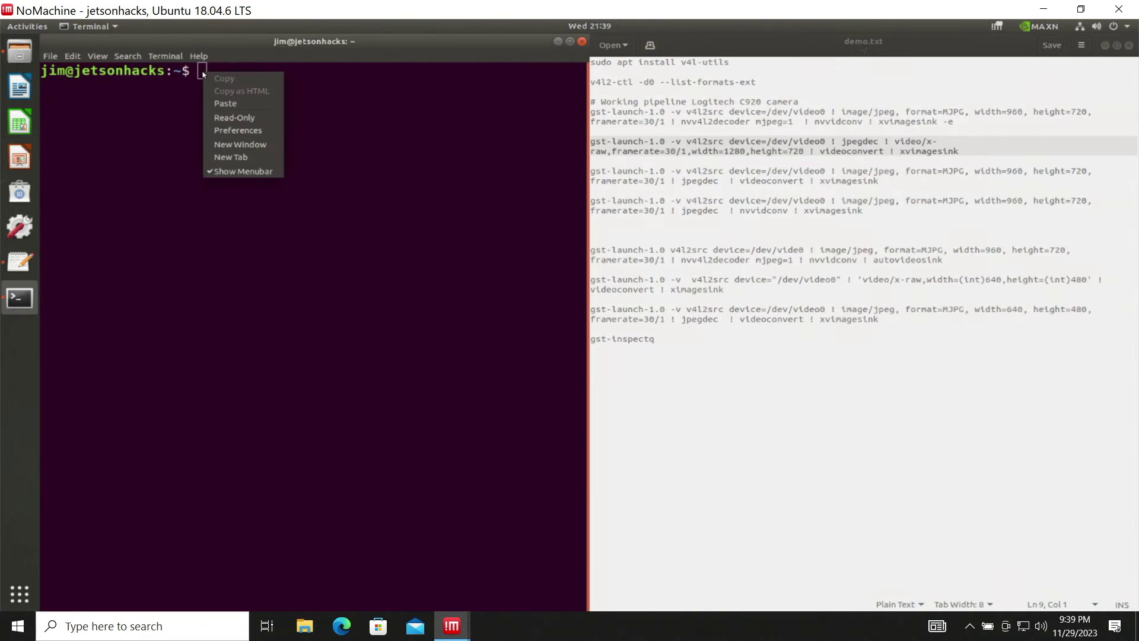
left_click(226, 99)
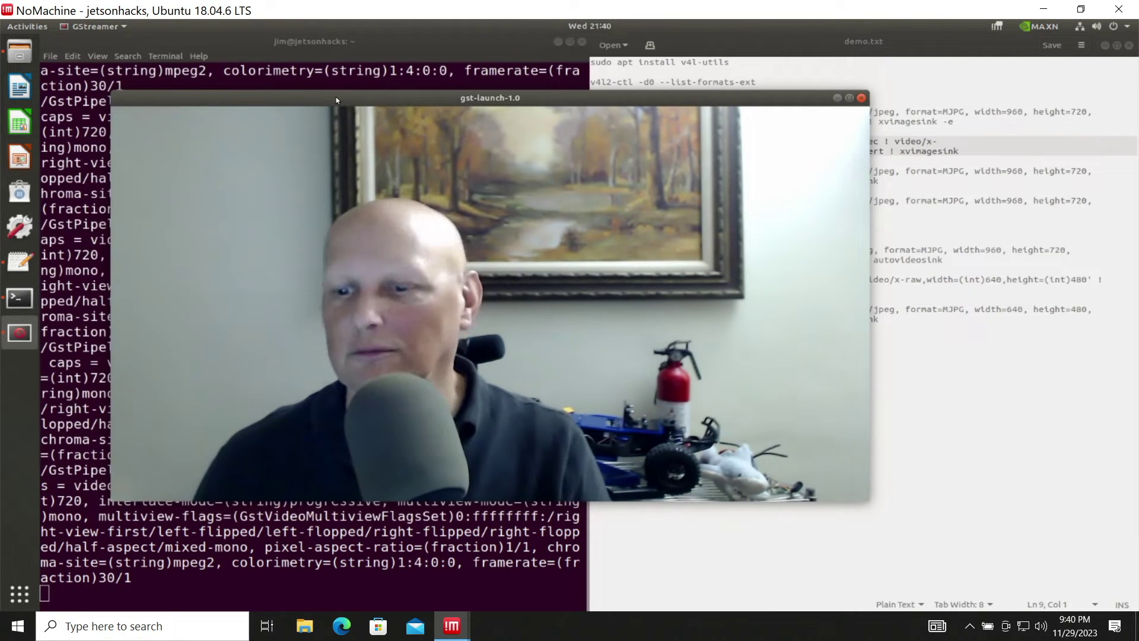
- Close the webcam preview, clear the terminal, then enter and list the opencv_zoo directory
left_click(862, 98)
type("clear")
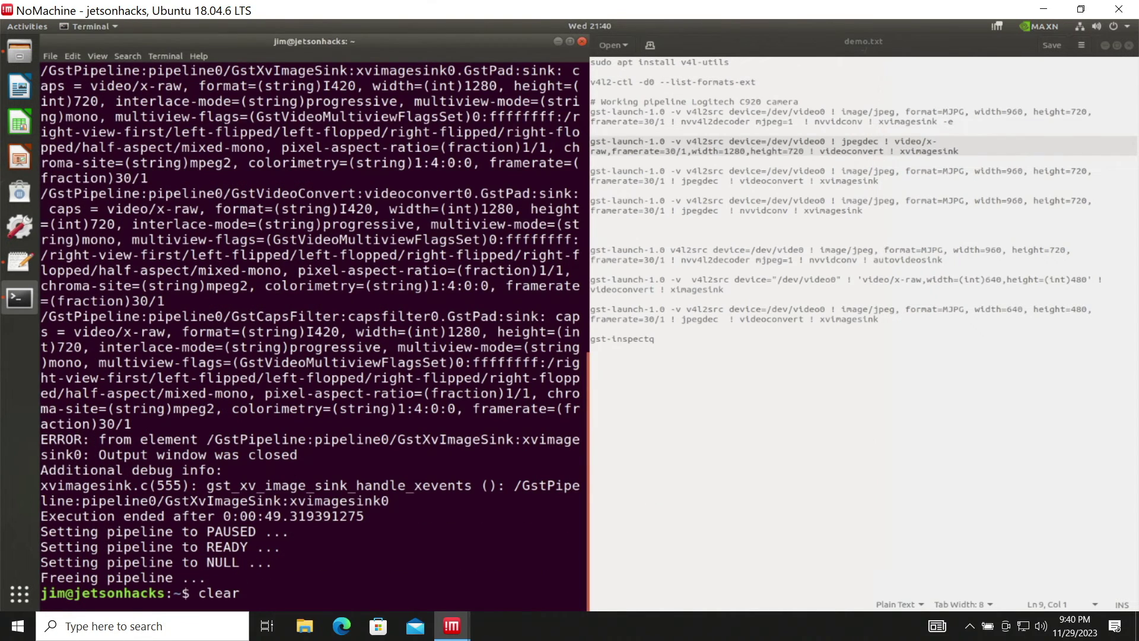
key("Return")
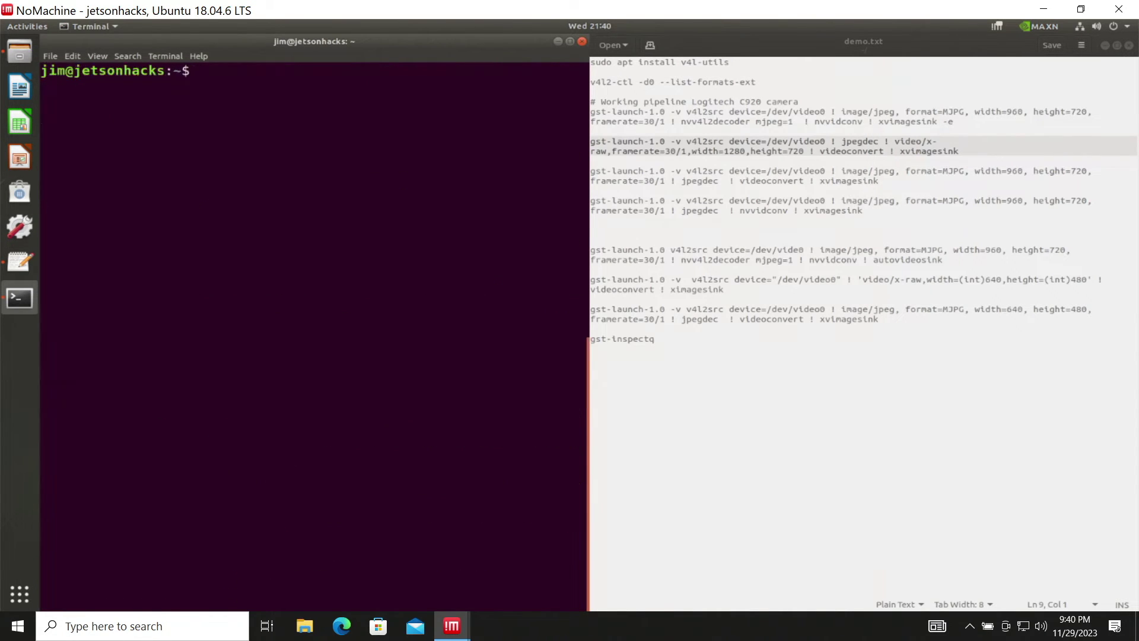
type("cd opencv_zoo/")
key("Return")
type("ls")
key("Return")
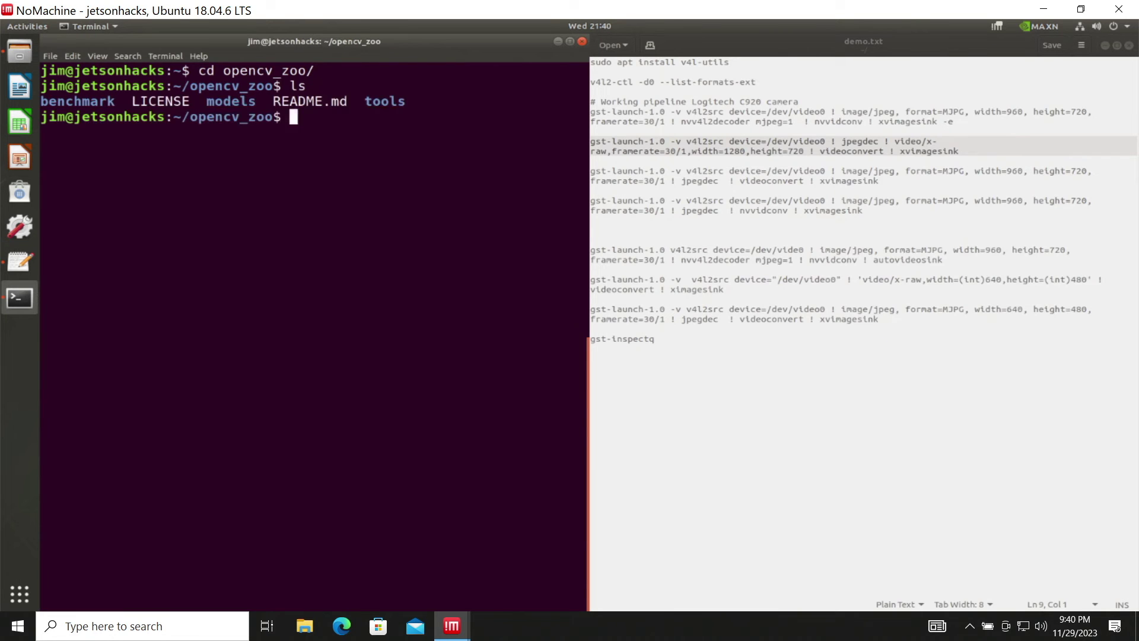
- Run 'python3 demo1.py -bt 1' in models/face_detection_yunet and move the YuNet window leftward
type("cd models/face_de")
key("Tab")
key("Return")
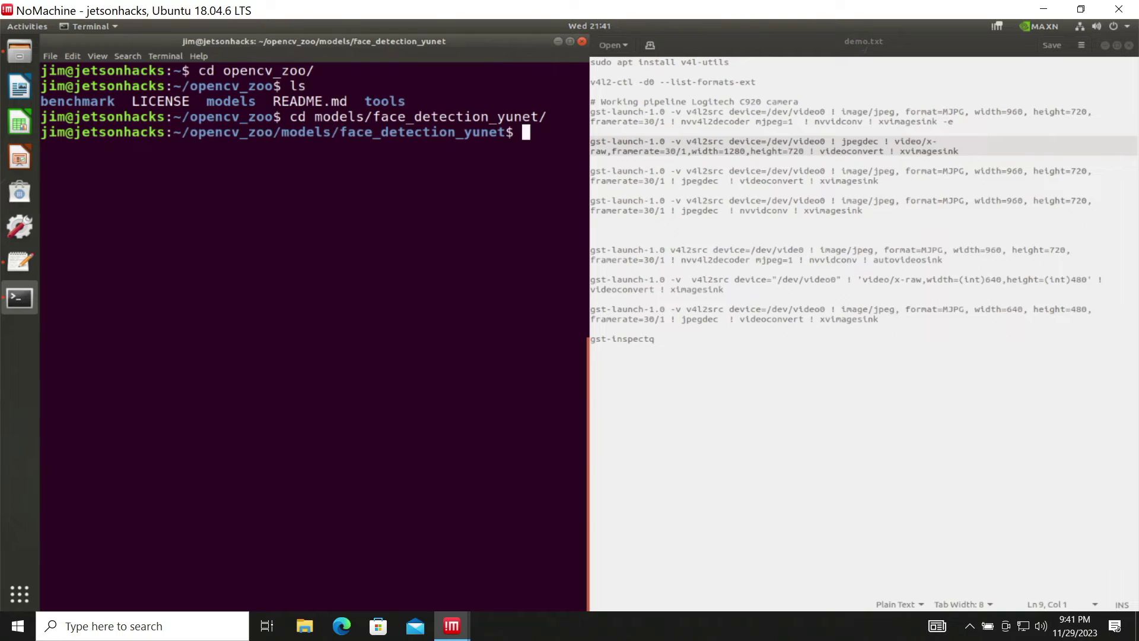
type("python3 demo1.py -bt 1")
key("Return")
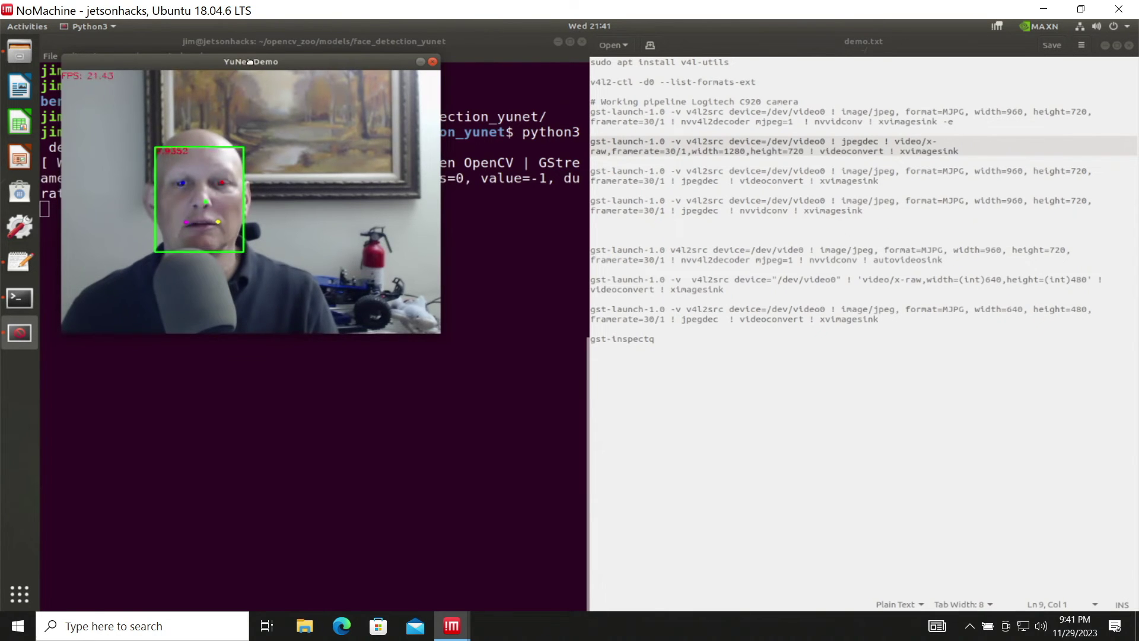
left_click_drag(251, 56, 493, 104)
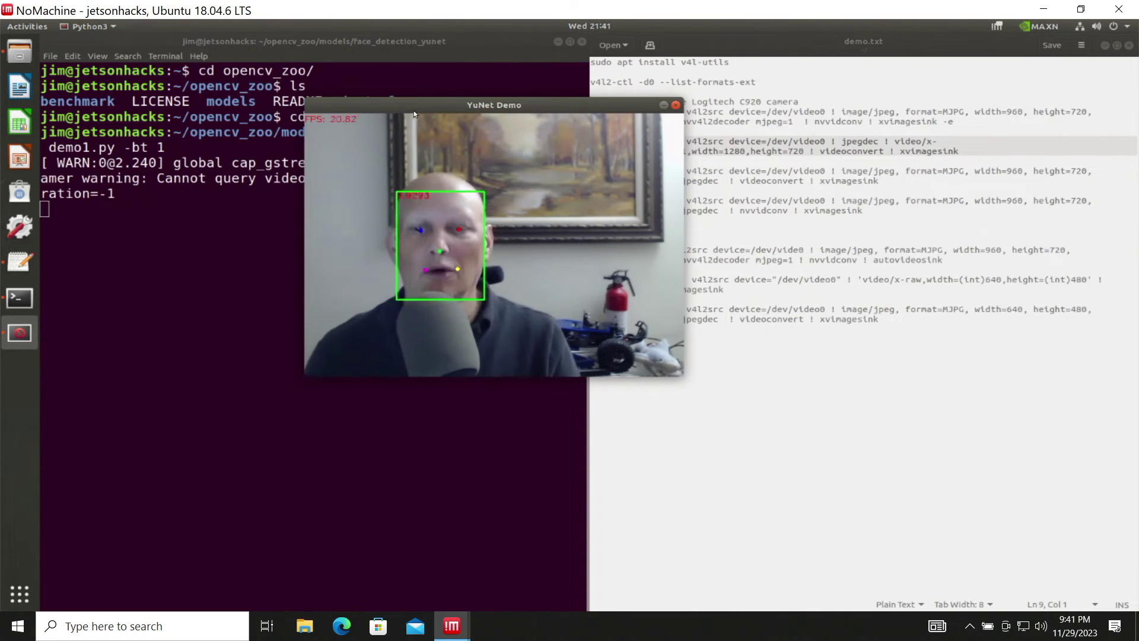
left_click_drag(415, 109, 702, 143)
- Open a second terminal window at the lower left and launch jtop in it
right_click(389, 219)
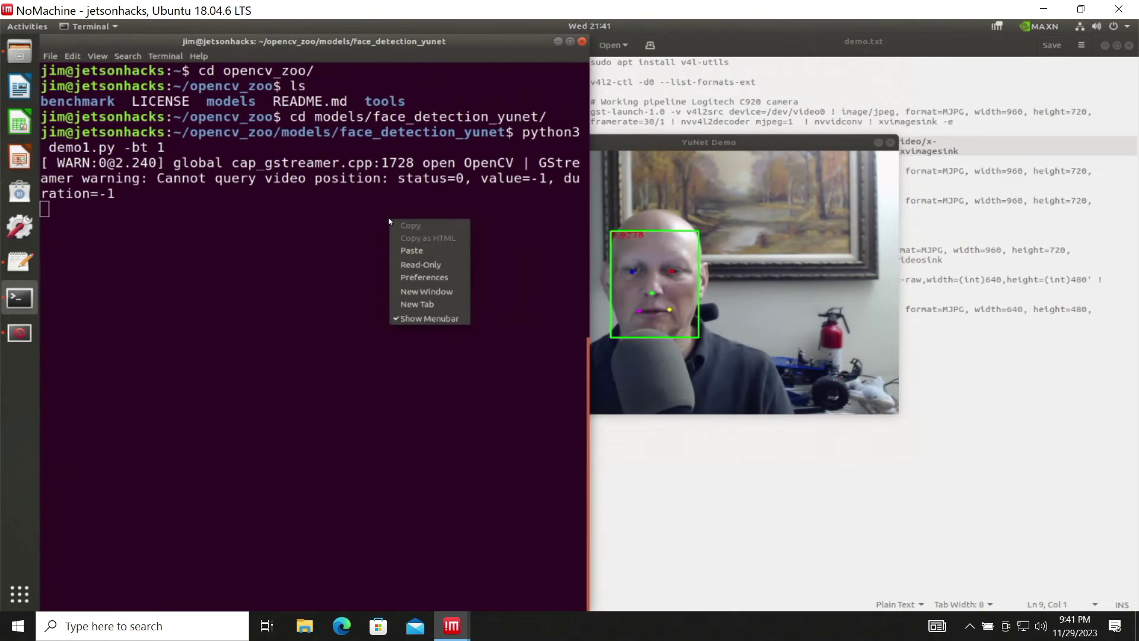
left_click(418, 293)
left_click_drag(772, 46, 368, 212)
type("j")
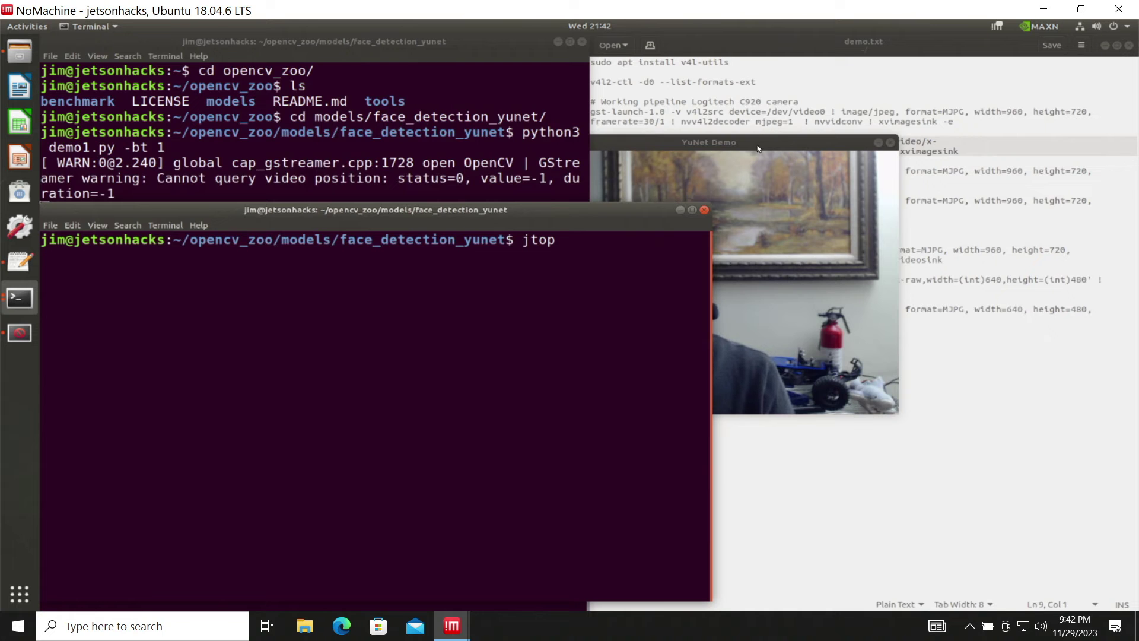
key("Return")
- Show jtop's GPU page and place the face-detection window at the upper right
left_click_drag(758, 149, 891, 80)
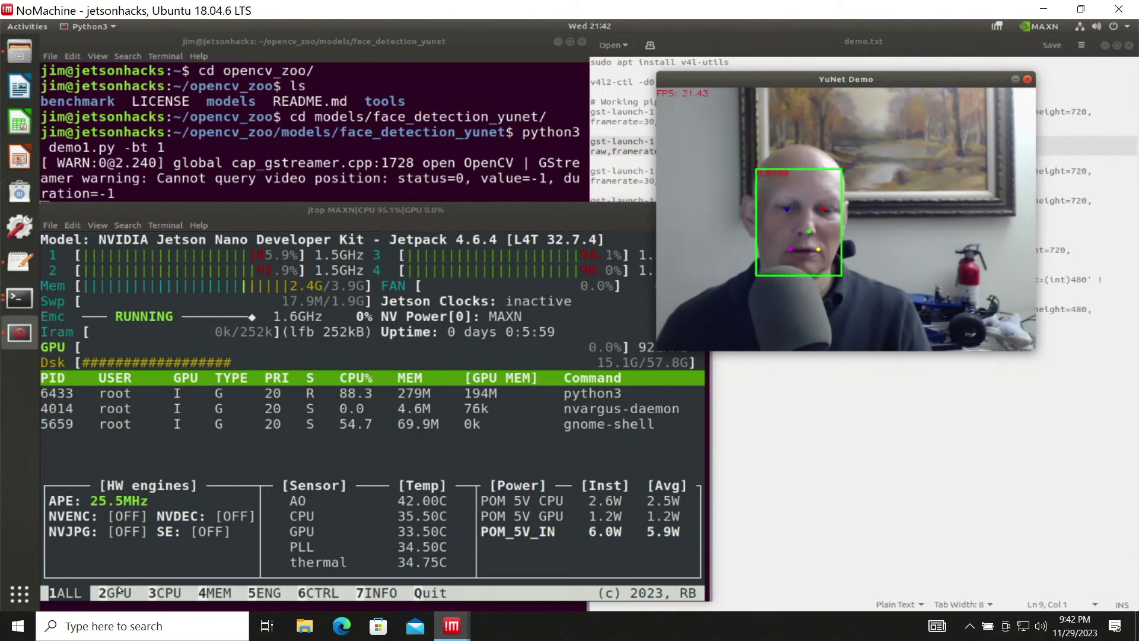
left_click(116, 591)
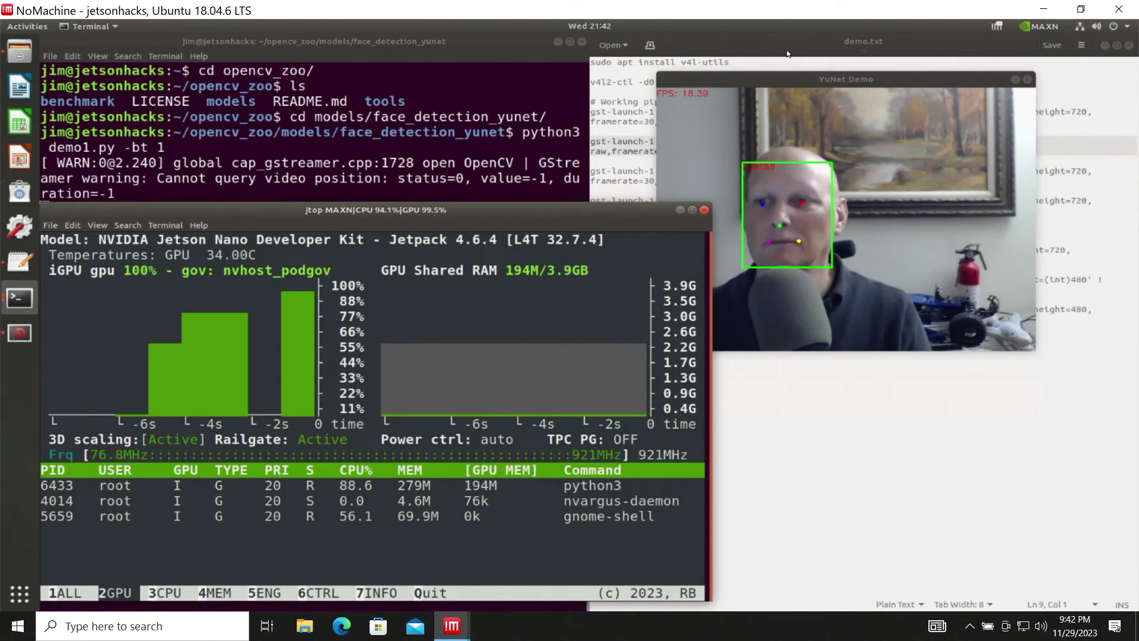
left_click(758, 82)
left_click_drag(758, 83, 758, 86)
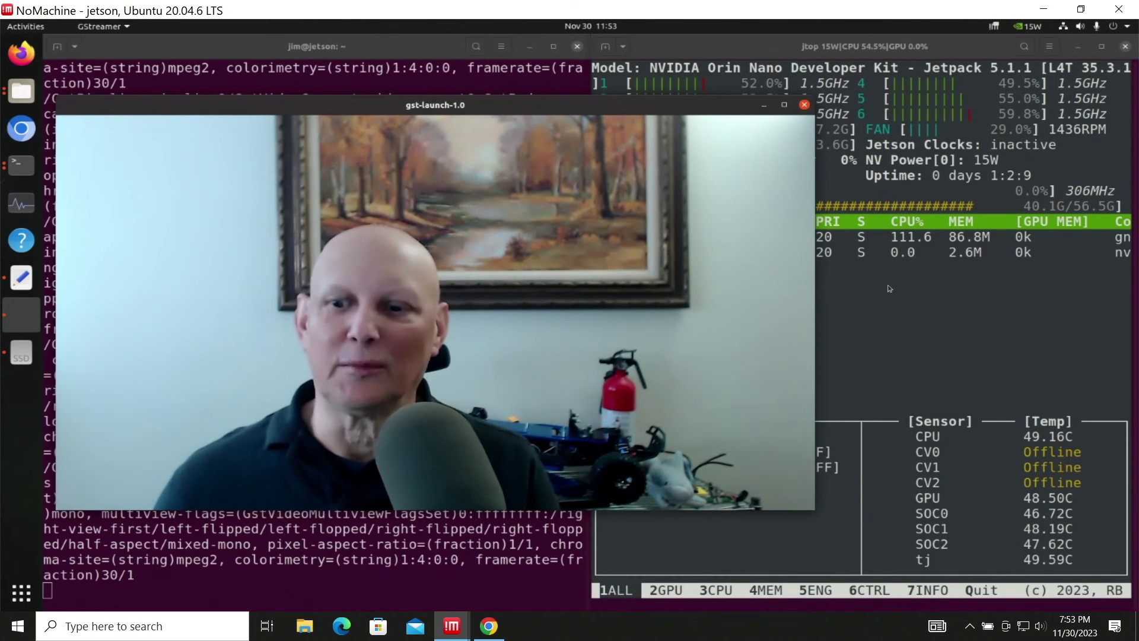
- Switch jtop to its per-core CPU page (key 3), then raise the webcam preview window again
left_click(887, 296)
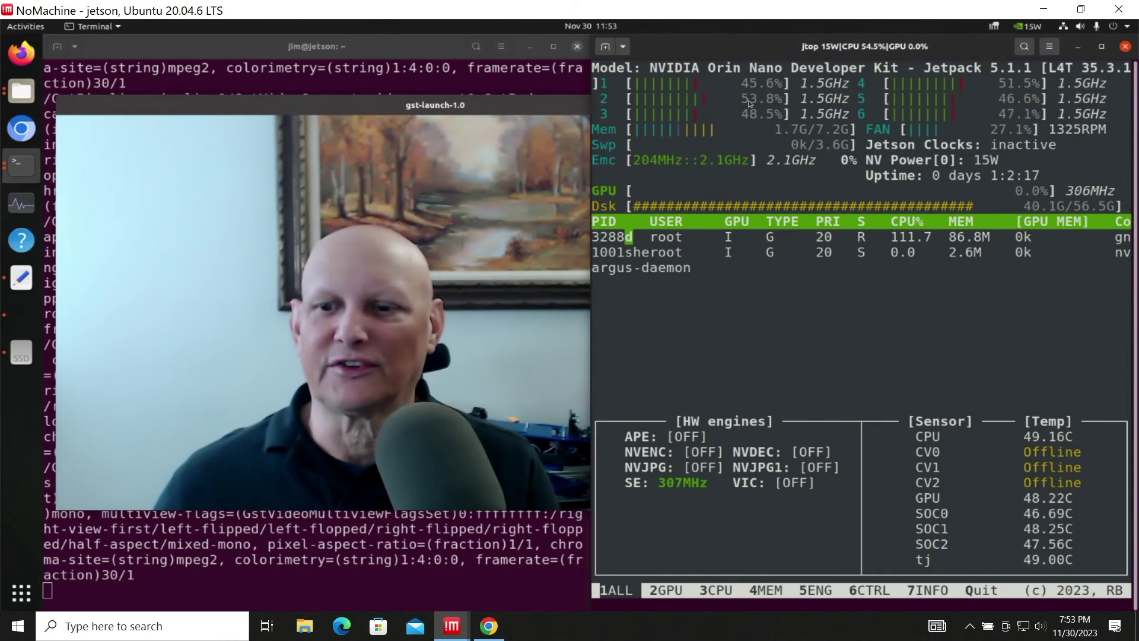
key("3")
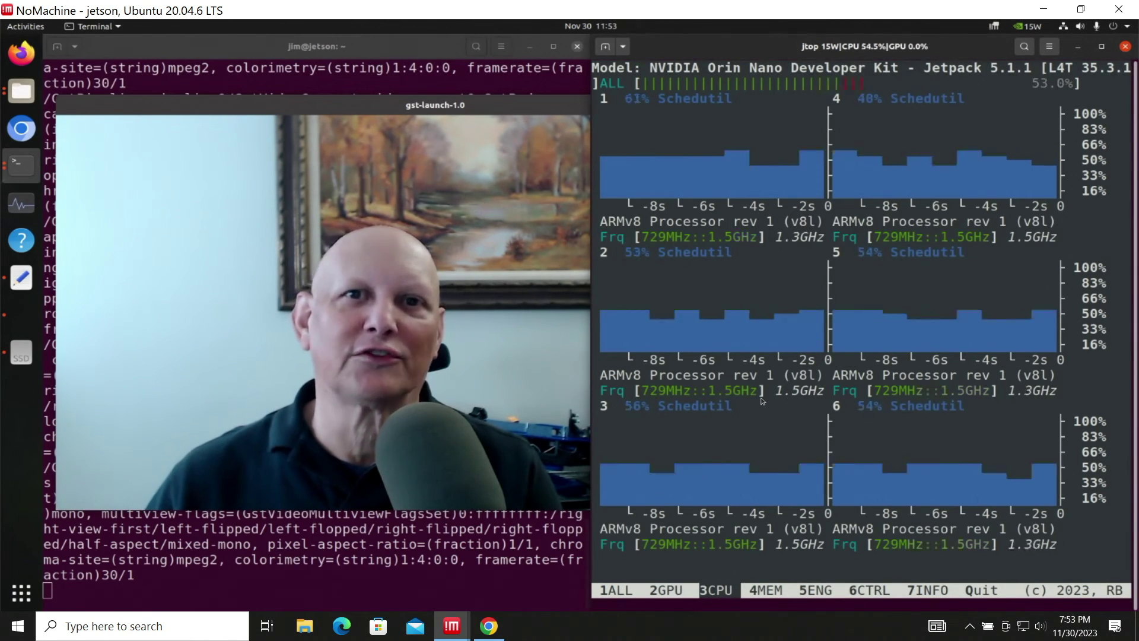
left_click(525, 270)
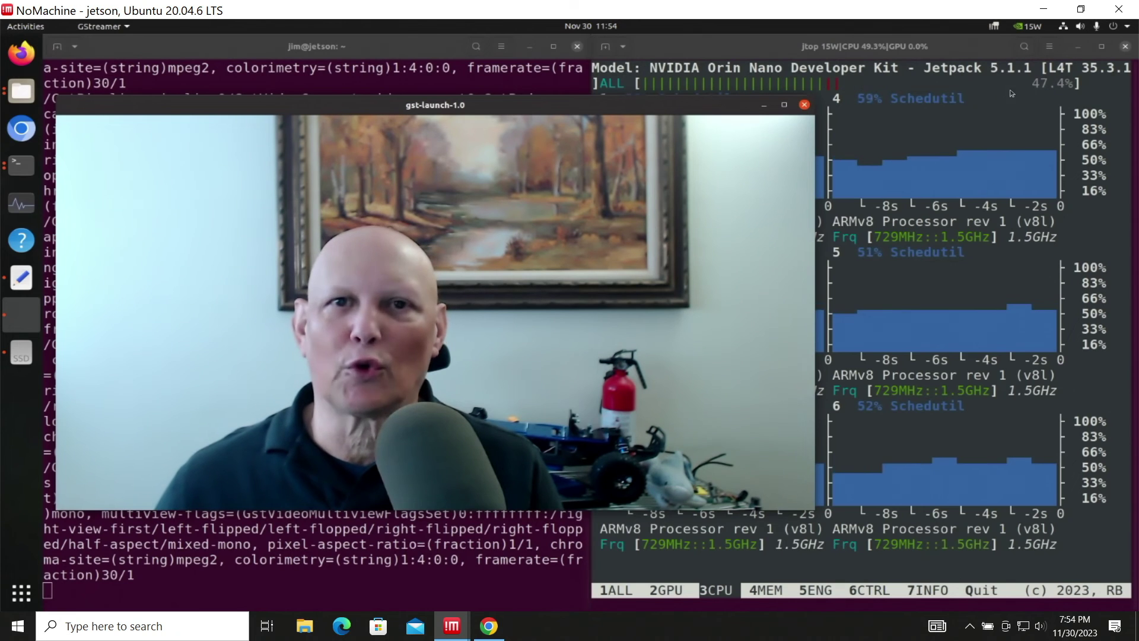
left_click(1136, 27)
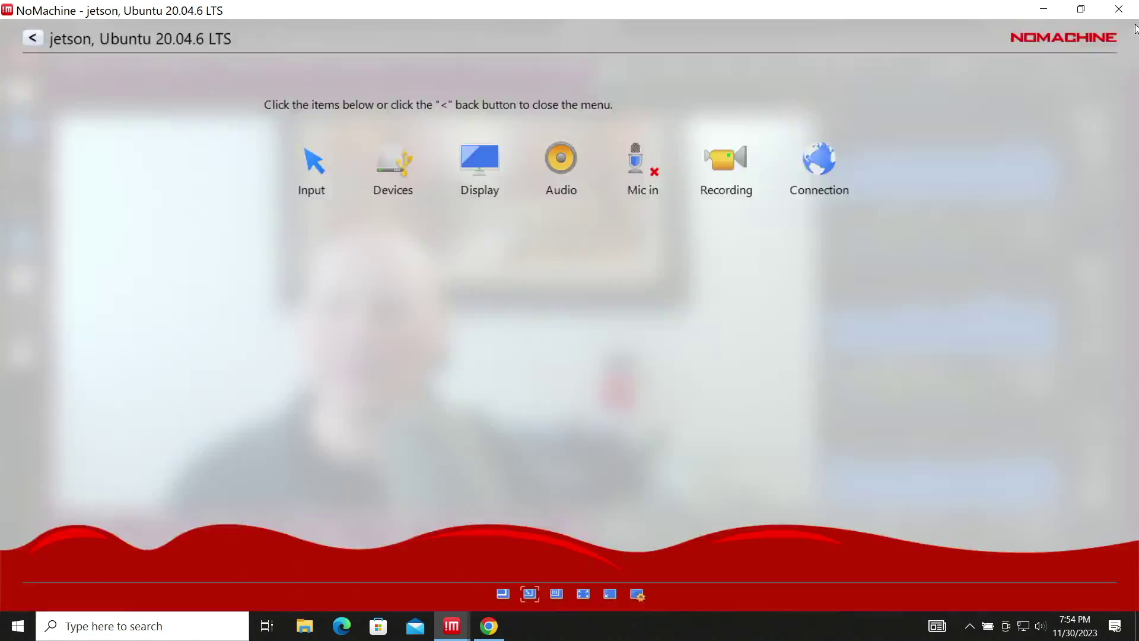
left_click(465, 182)
left_click(749, 154)
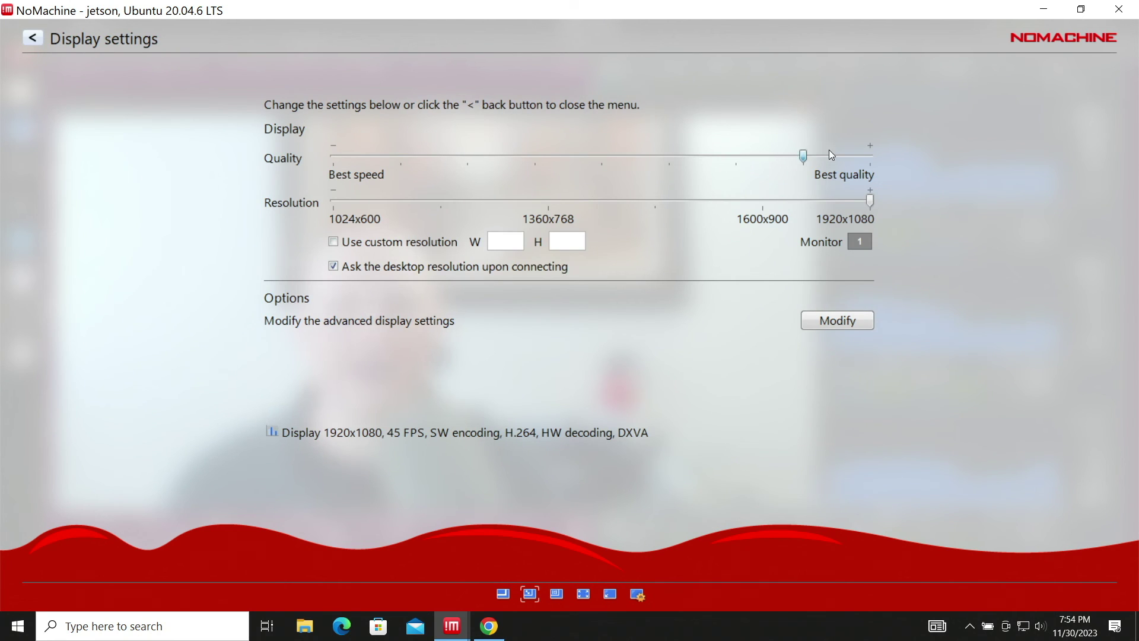
left_click(34, 40)
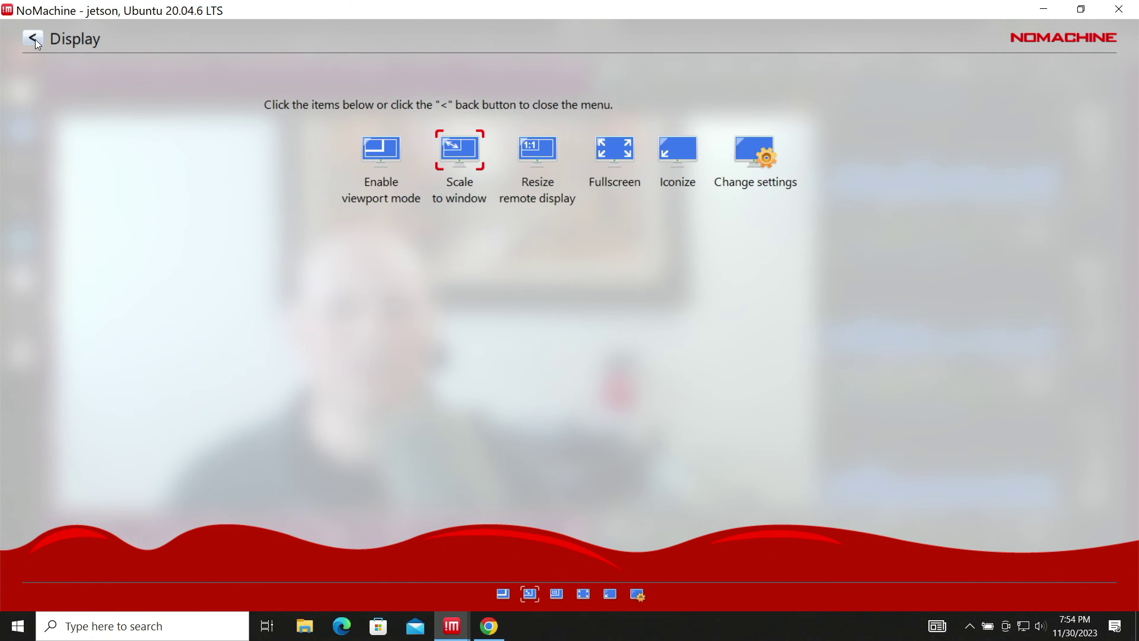
left_click(34, 39)
left_click(33, 37)
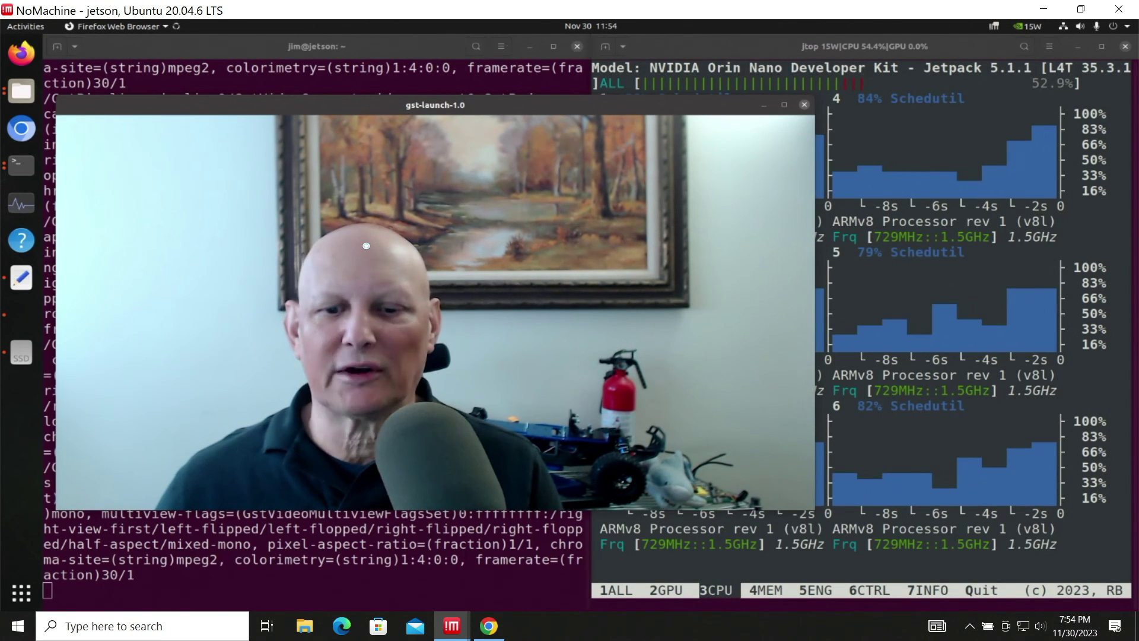
- Raise the gst-launch-1.0 webcam preview window above jtop
left_click(442, 275)
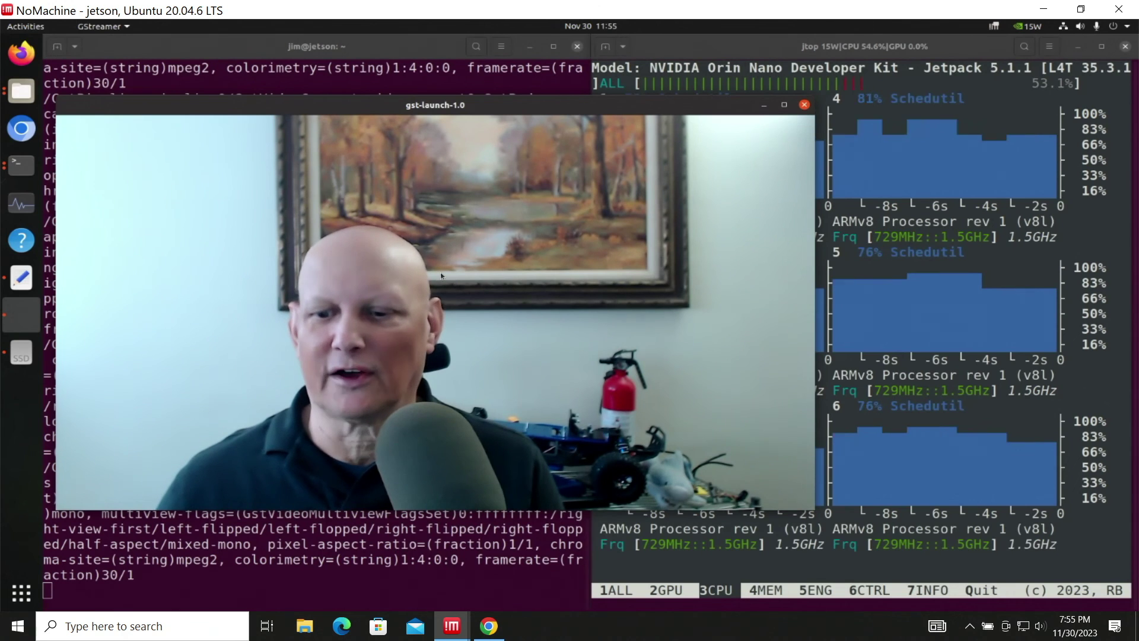